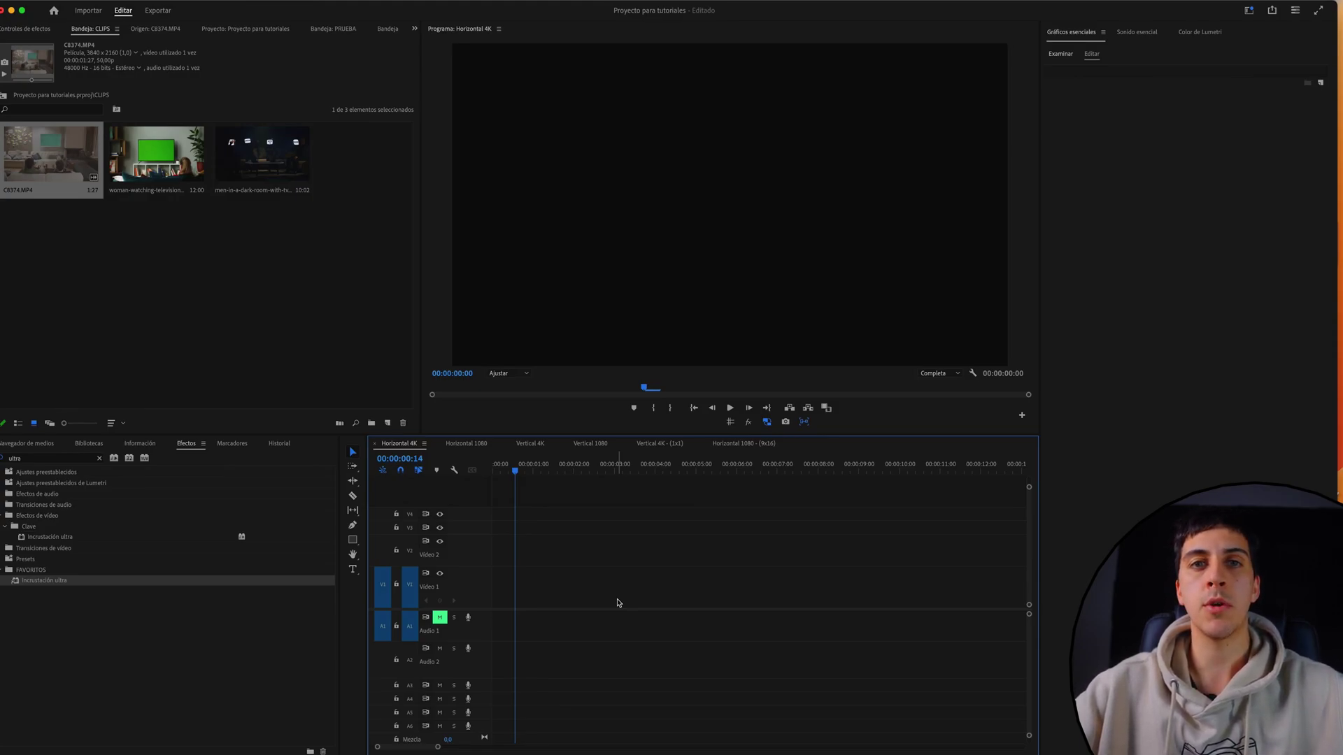
Step: Place the woman-watching-television clip and C8374.MP4 back to back on V1
left_click(282, 276)
left_click_drag(156, 152, 495, 600)
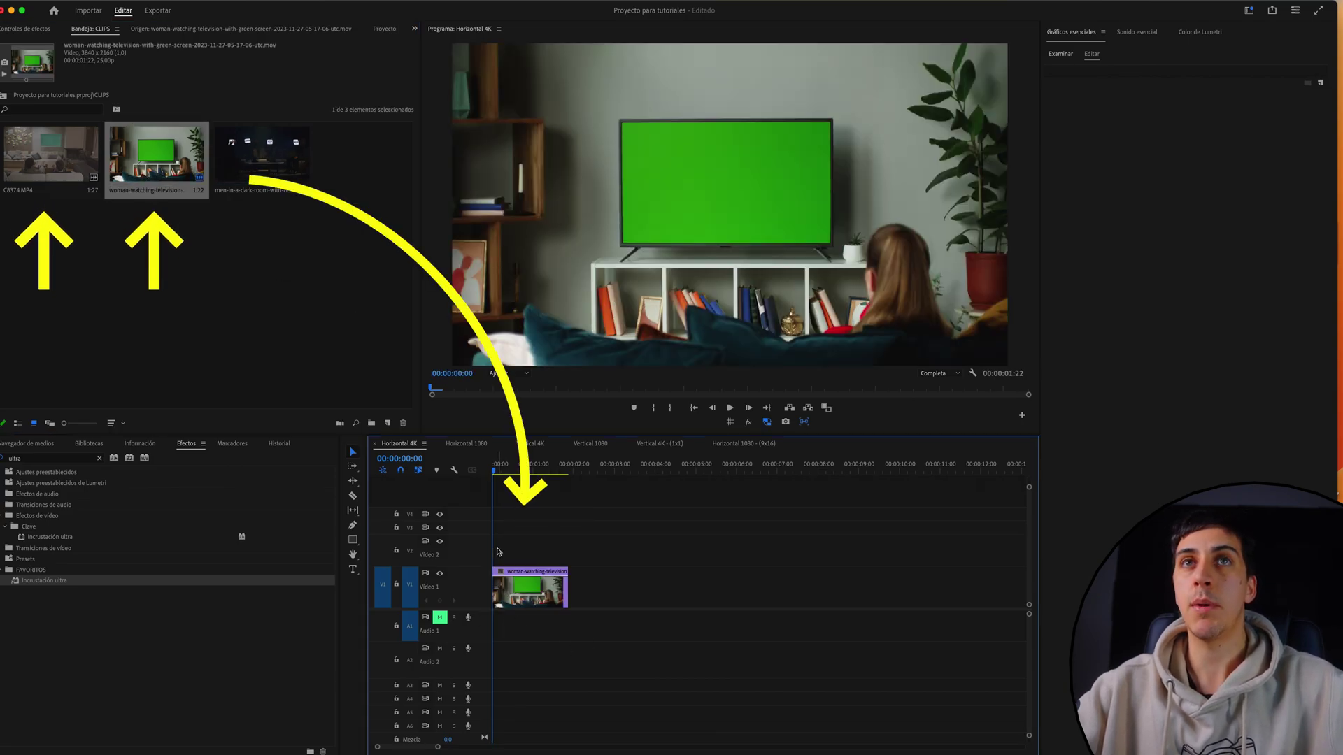
left_click_drag(44, 168, 581, 591)
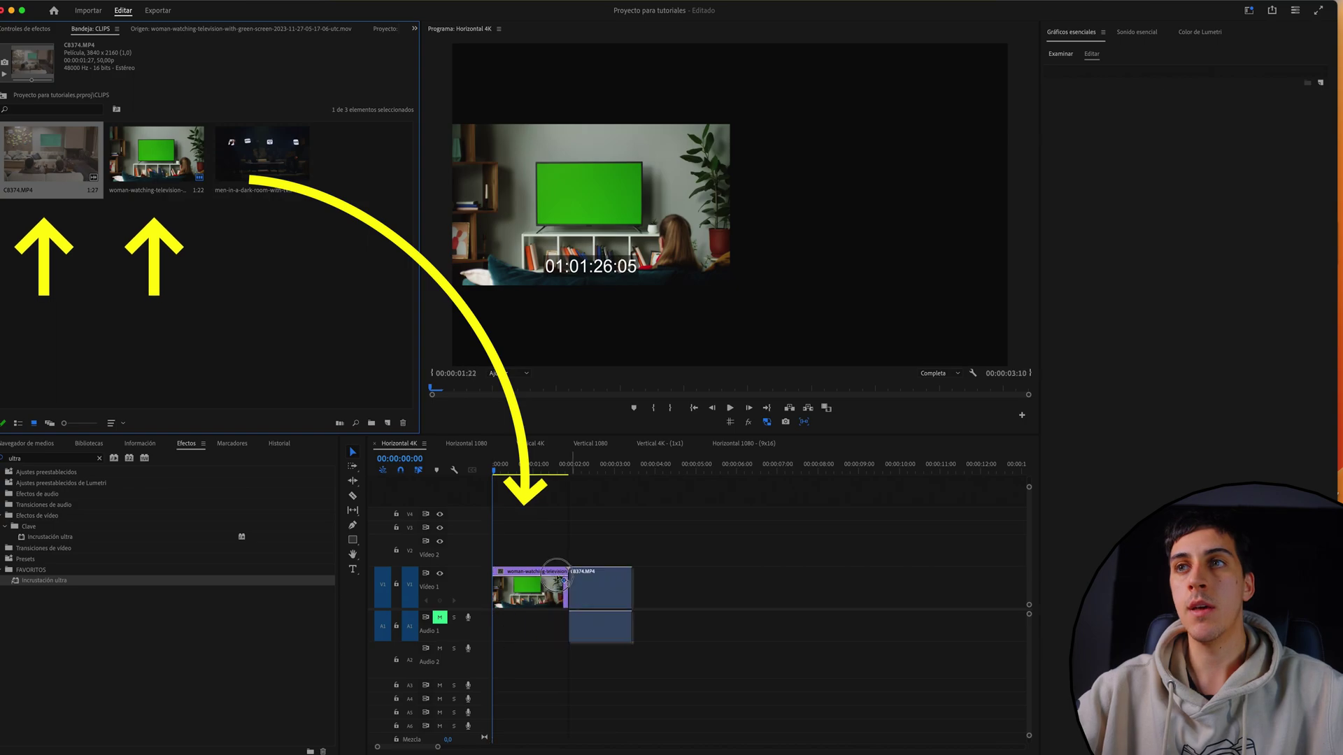
Step: Scrub the timeline from the start into the C8374 clip to preview it
left_click(512, 471)
left_click_drag(512, 472, 600, 498)
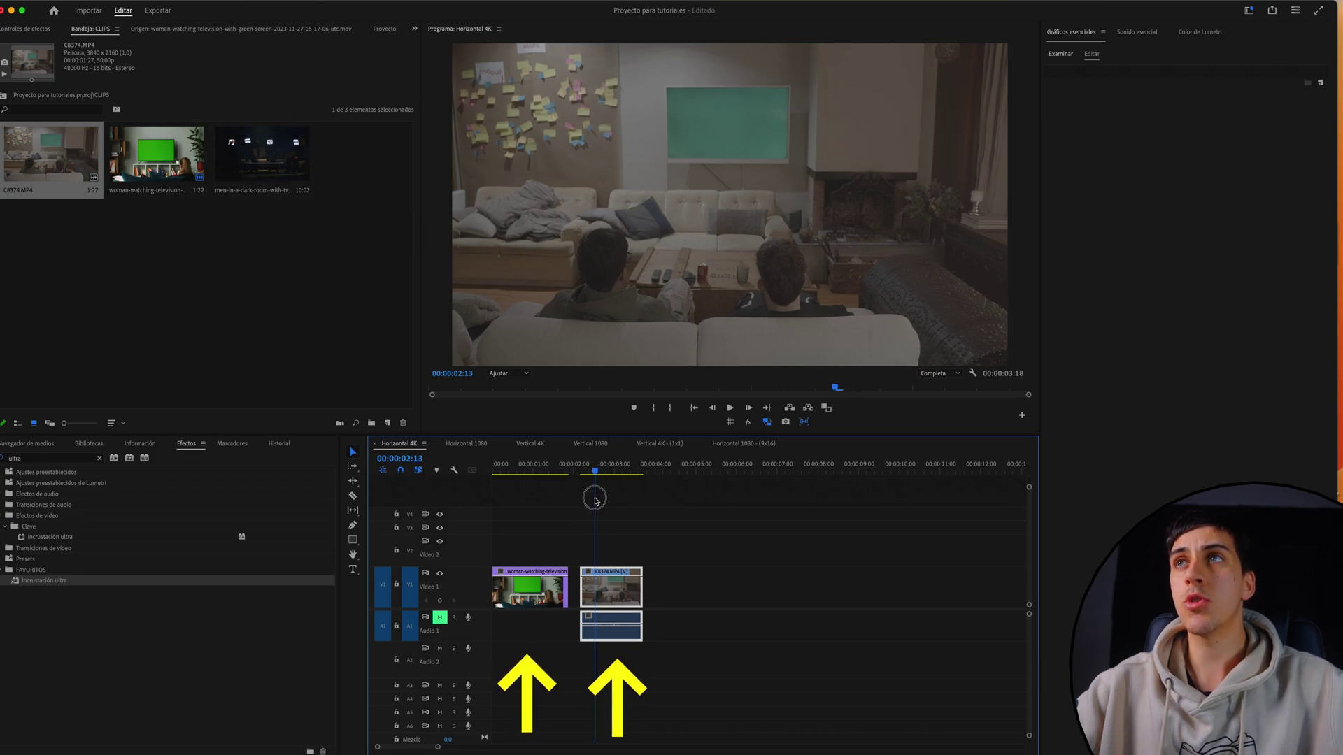
left_click_drag(600, 498, 593, 501)
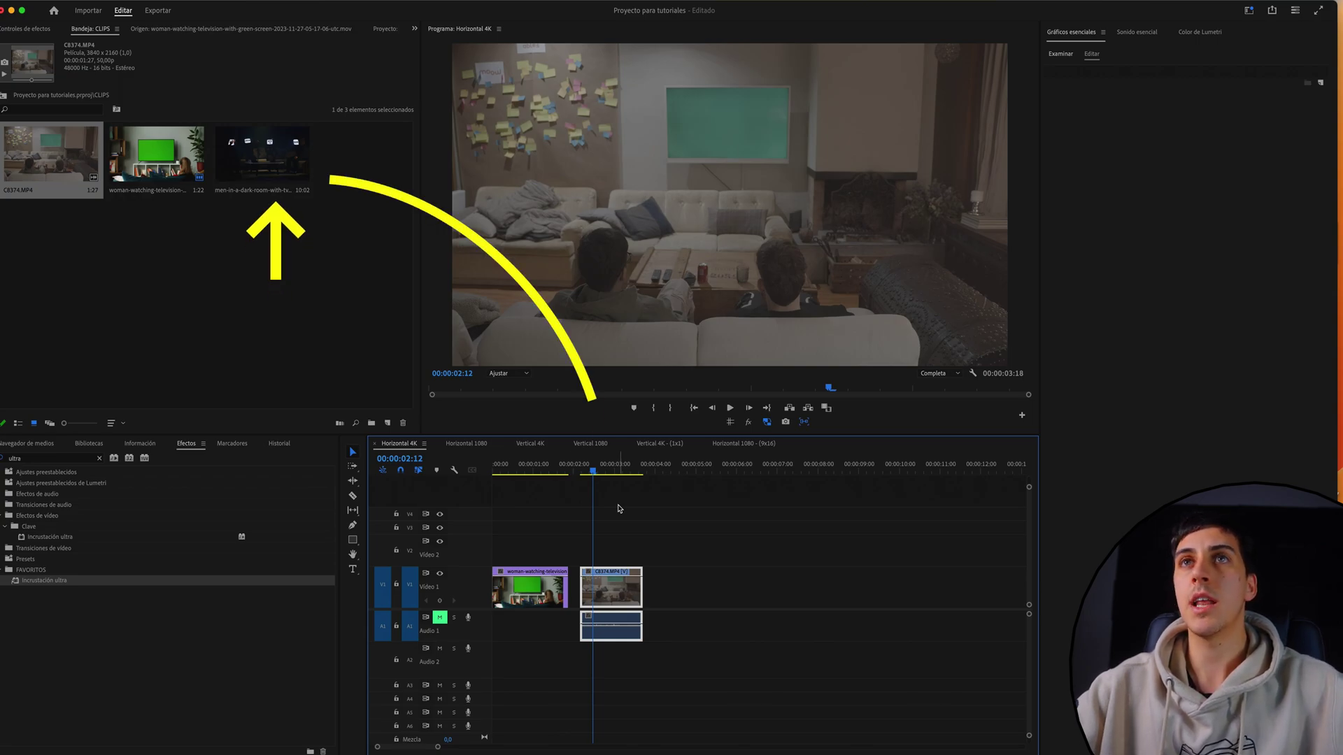
Step: Add the dark-room TV-heads clip and trim its end to the sequence length
left_click(255, 155)
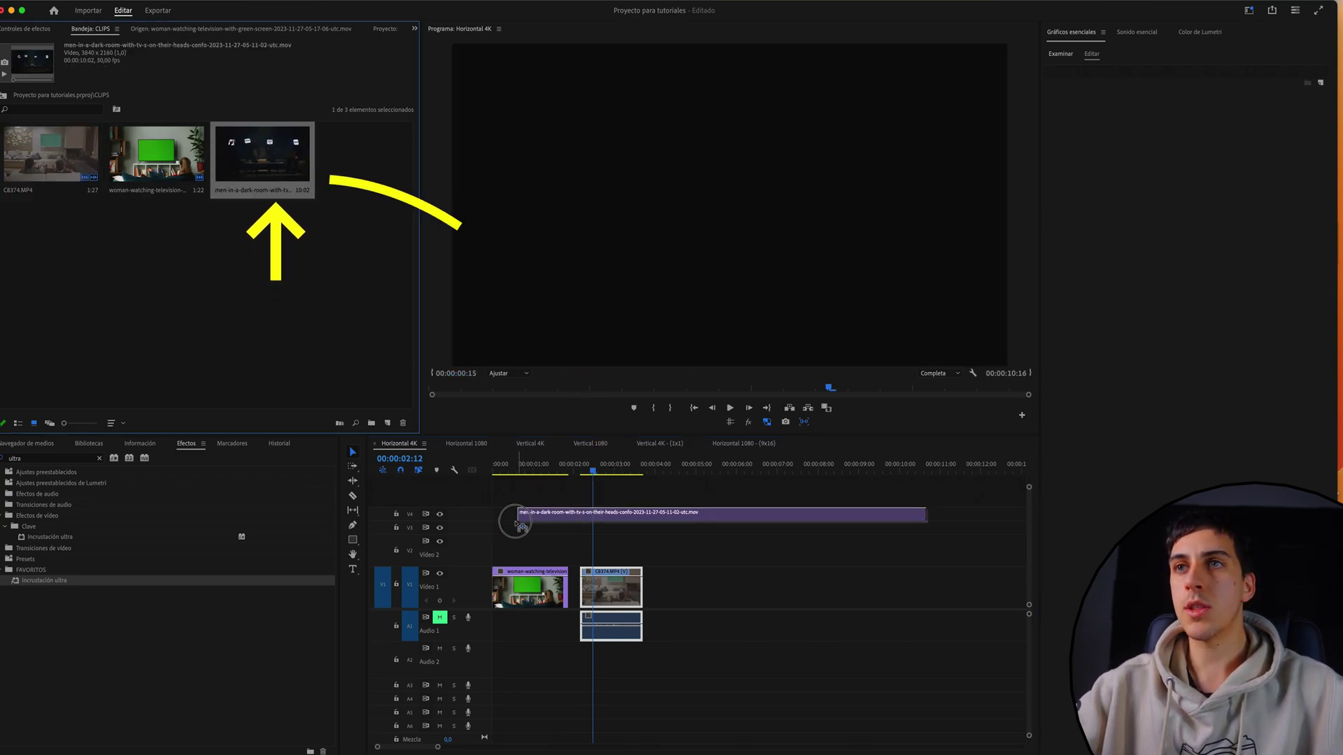
left_click_drag(256, 154, 495, 551)
left_click_drag(901, 551, 682, 551)
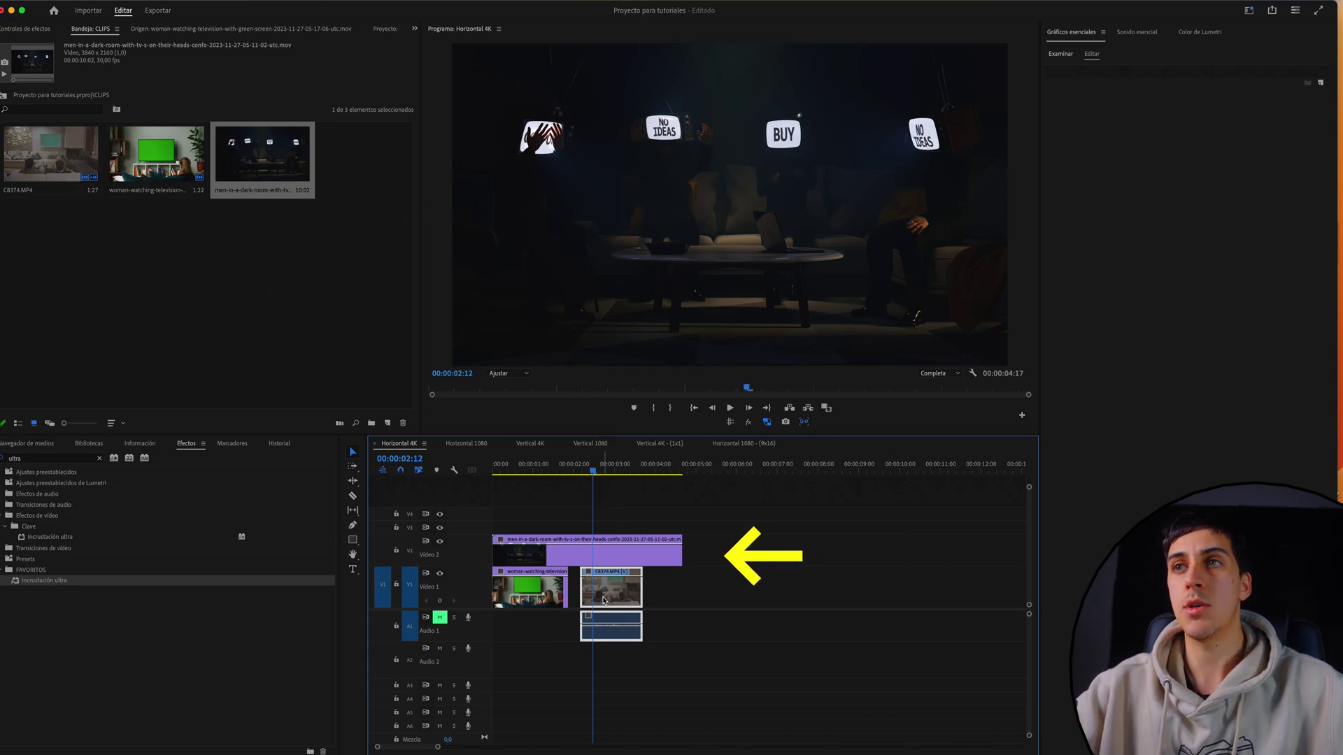
Step: Move both TV shots to V2 so the dark-room clip sits beneath them on V1
left_click_drag(599, 599, 630, 517)
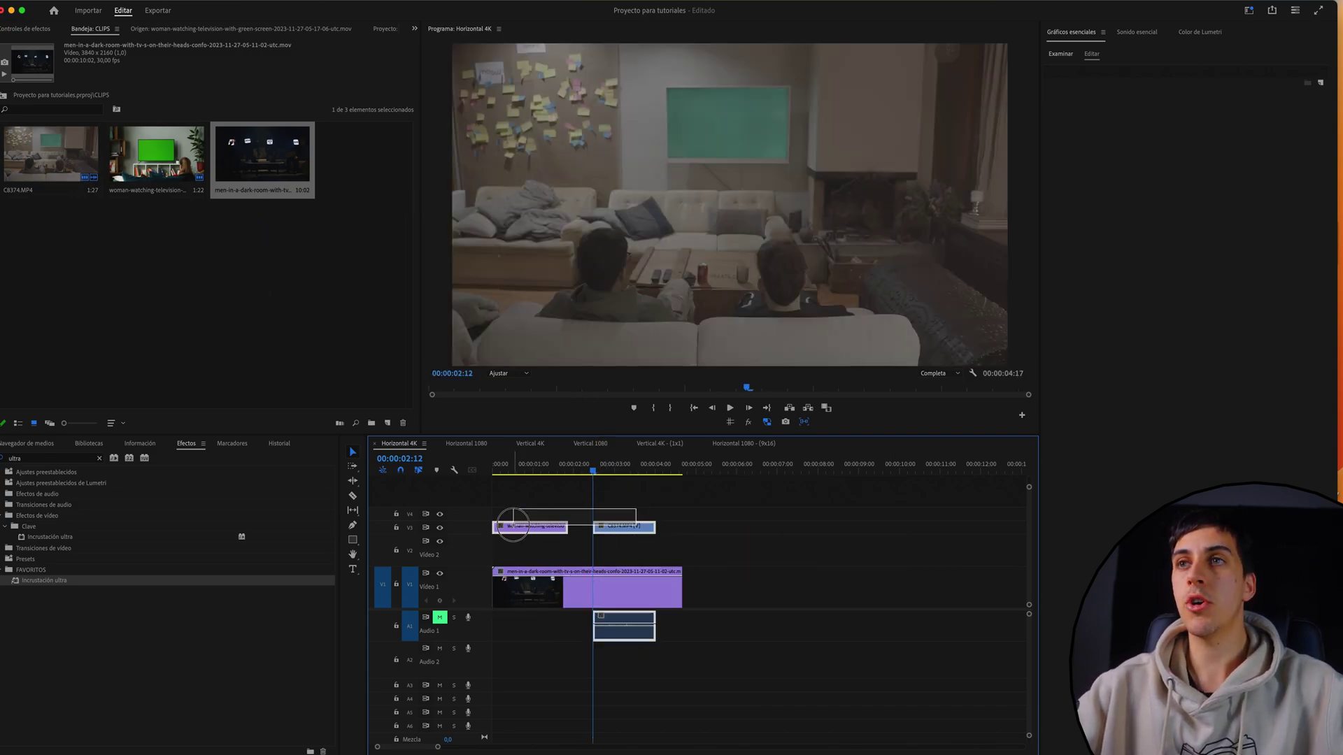
left_click_drag(521, 527, 520, 556)
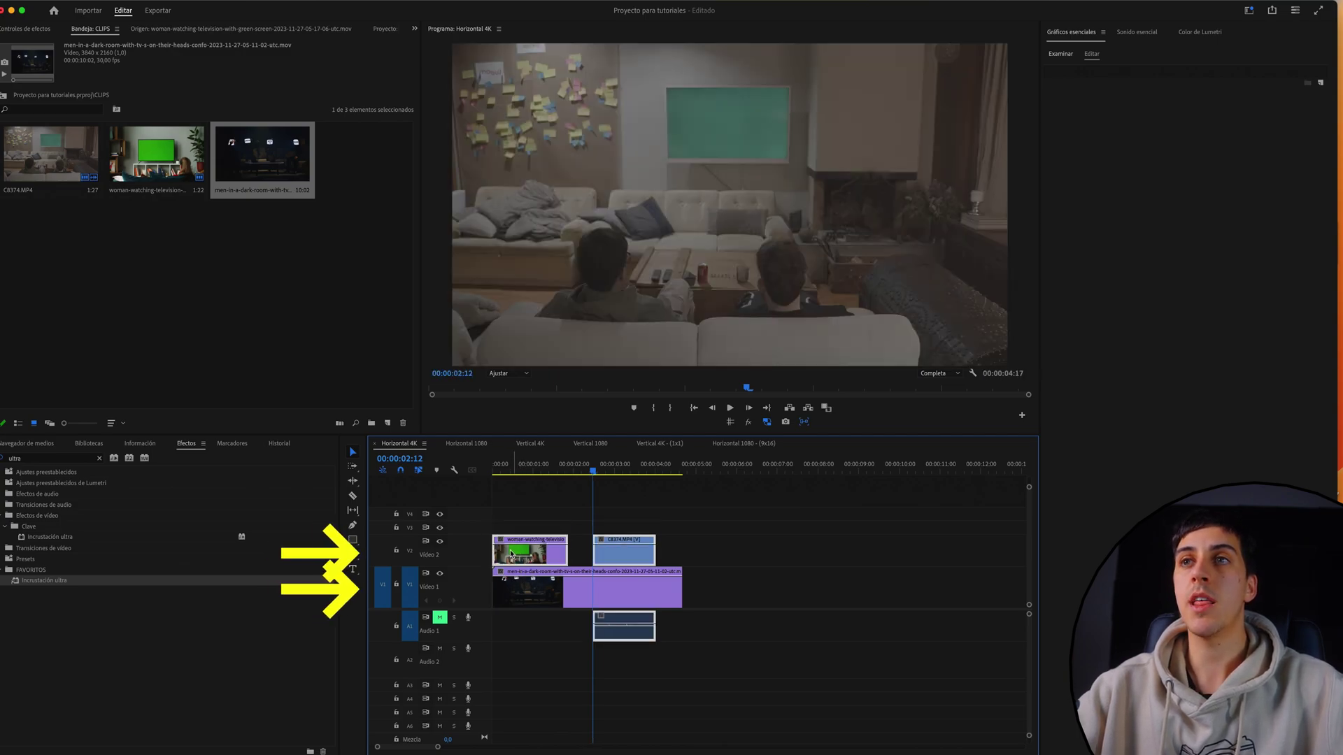
left_click(592, 588)
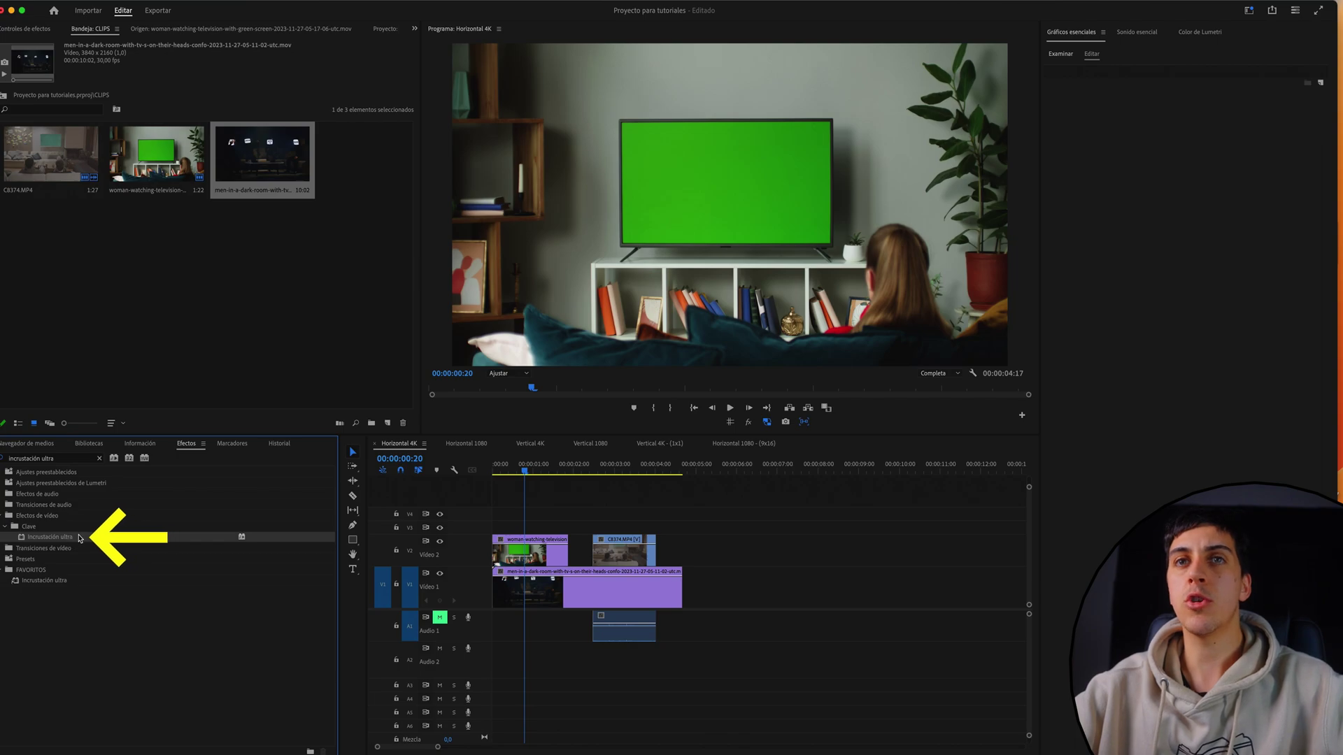
Step: Apply Incrustación ultra to the woman clip and eyedrop the green TV screen as key colour
left_click_drag(53, 537, 538, 551)
left_click(516, 561)
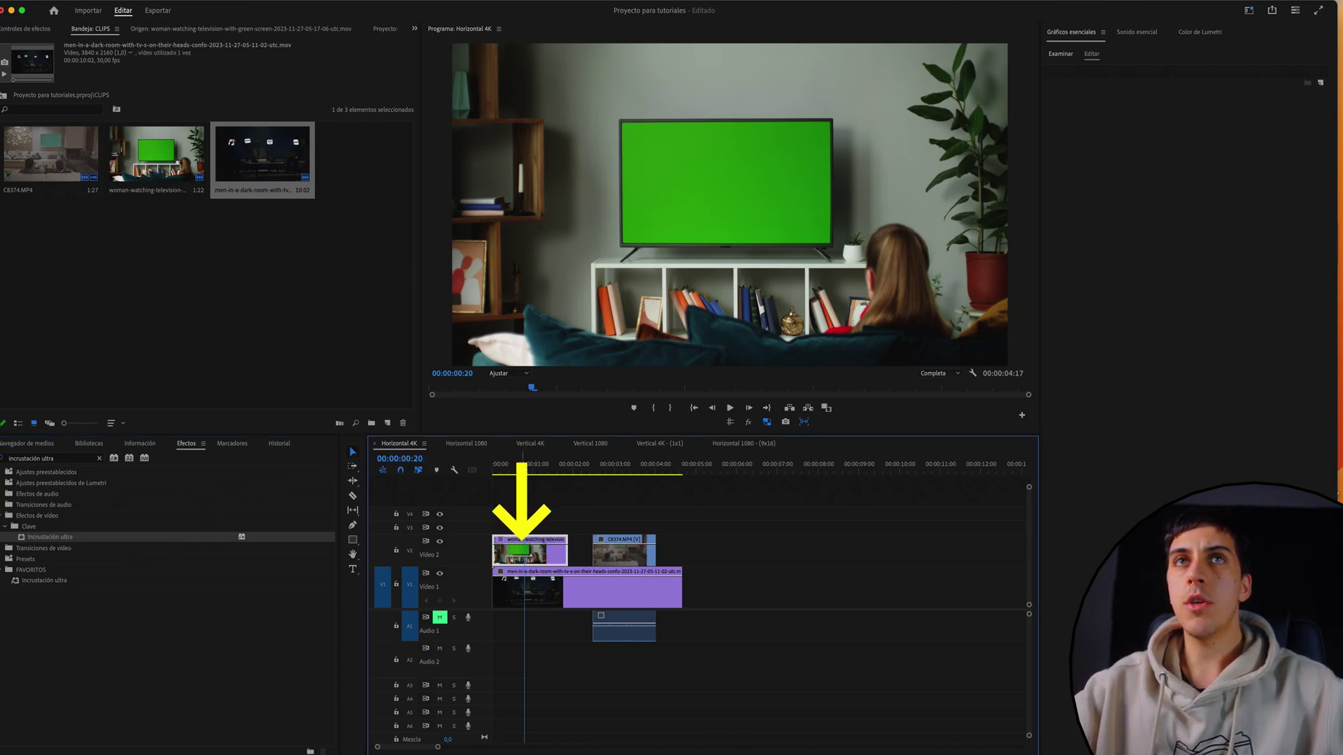
left_click(30, 30)
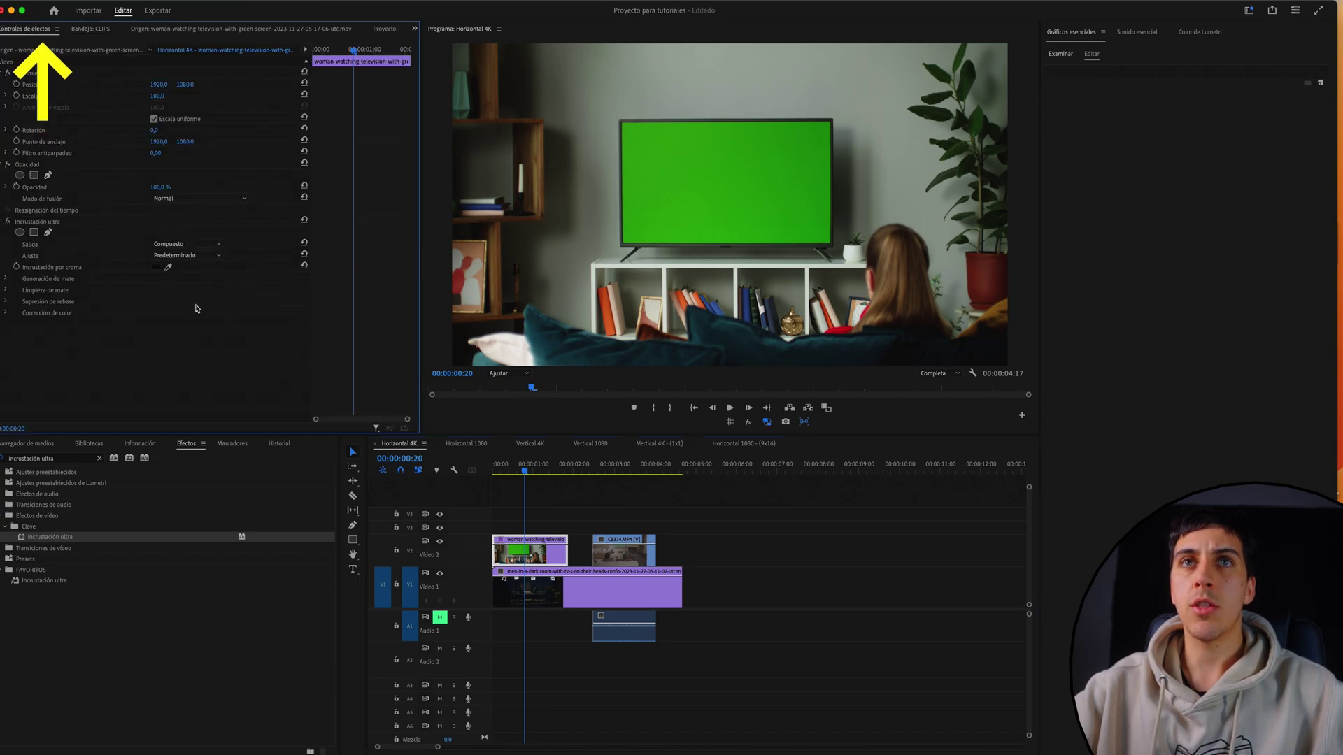
left_click(88, 224)
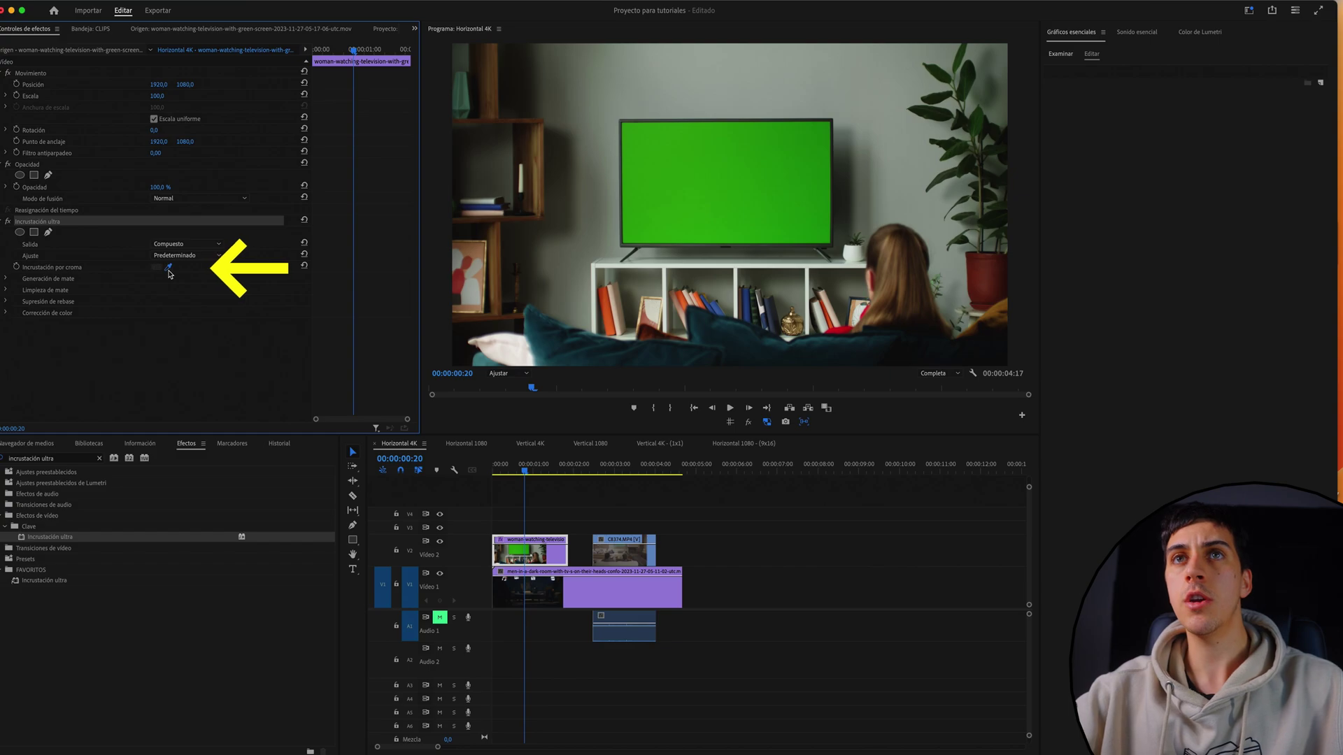
left_click(168, 270)
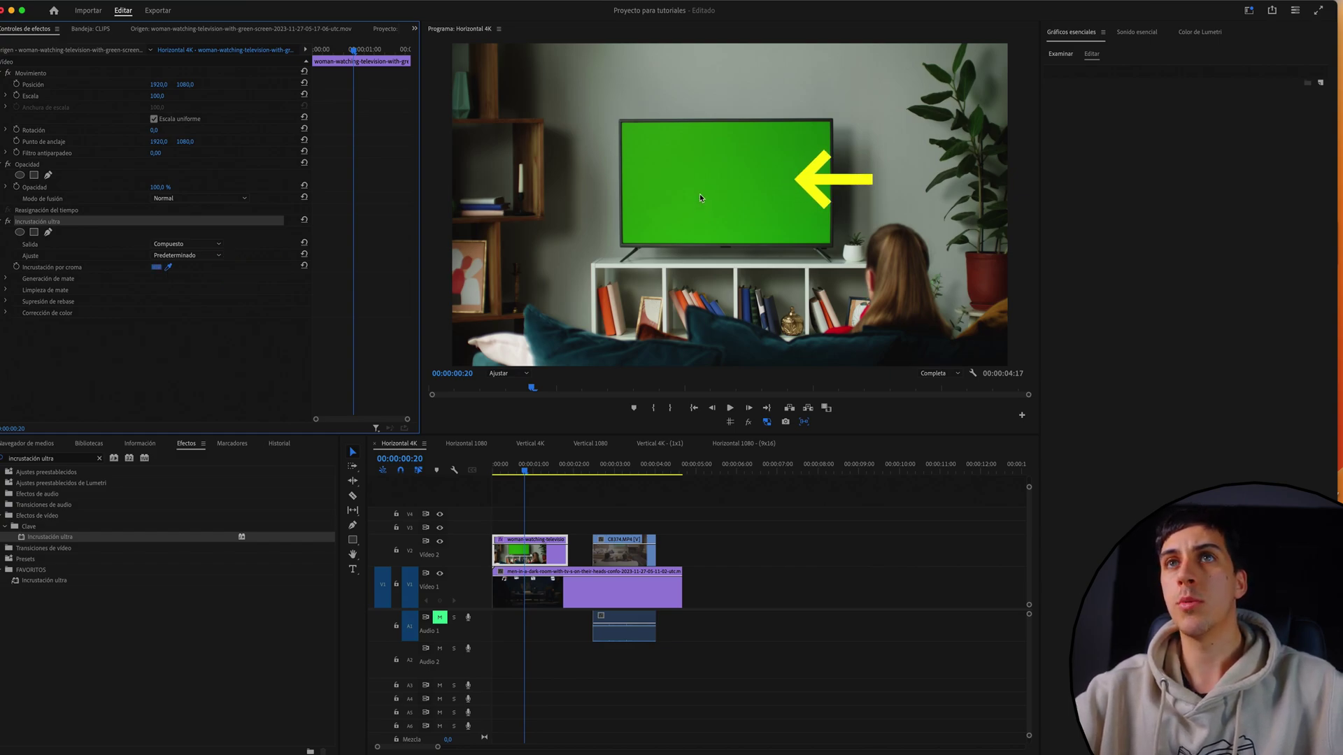
left_click(701, 197)
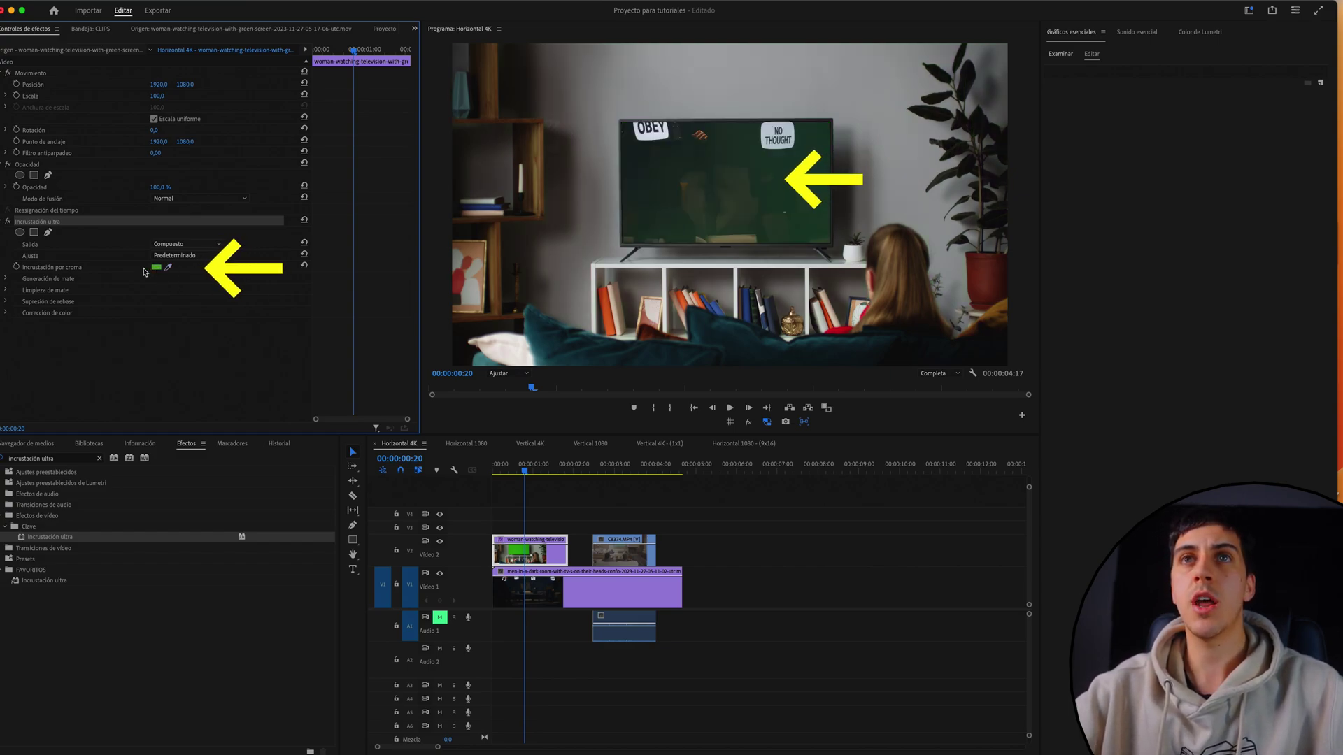
left_click(104, 255)
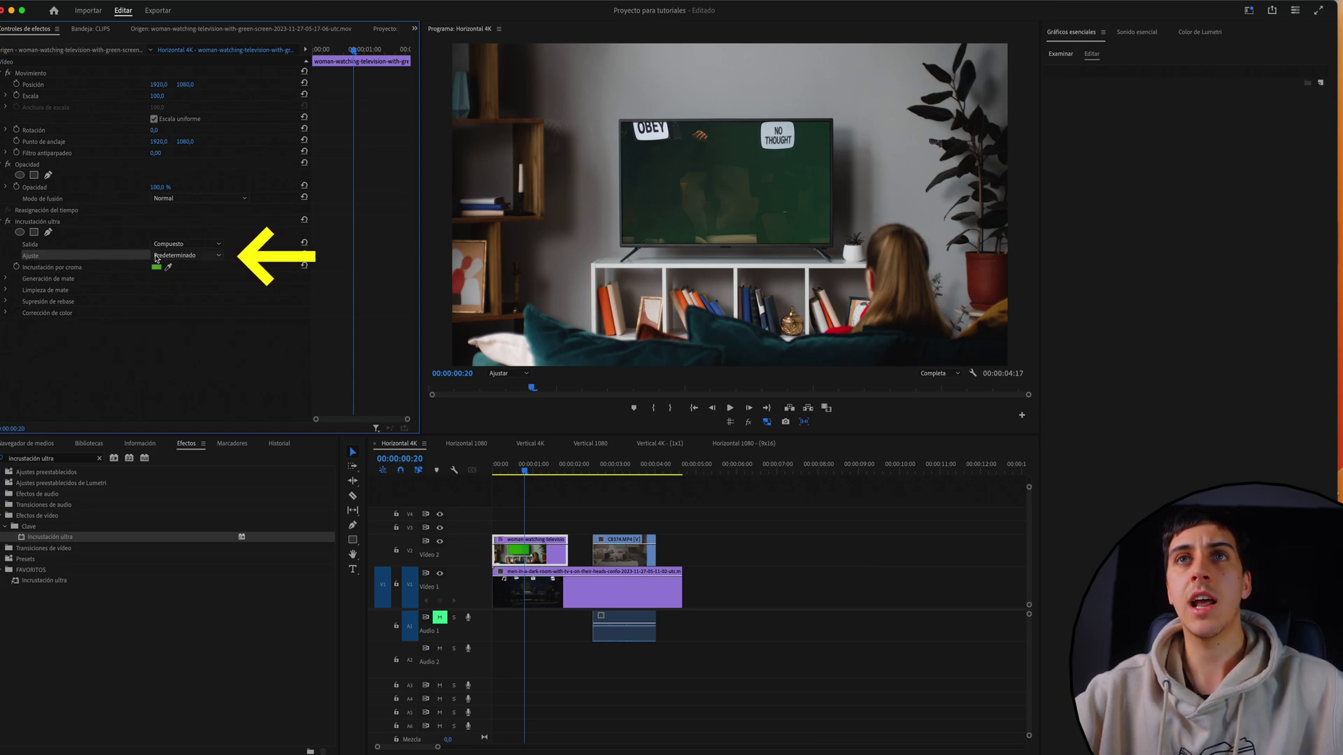
left_click(186, 256)
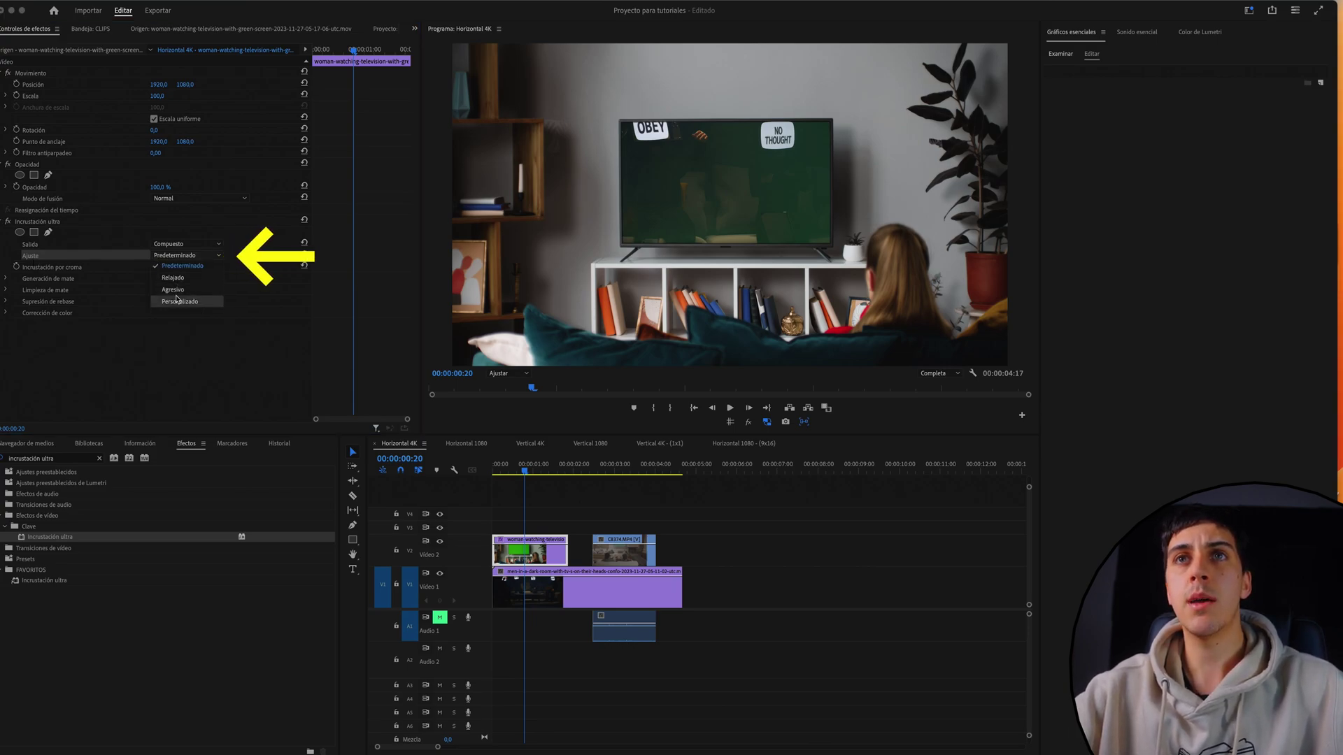
Step: Set the Ultra Key setting to Agresivo
left_click(173, 289)
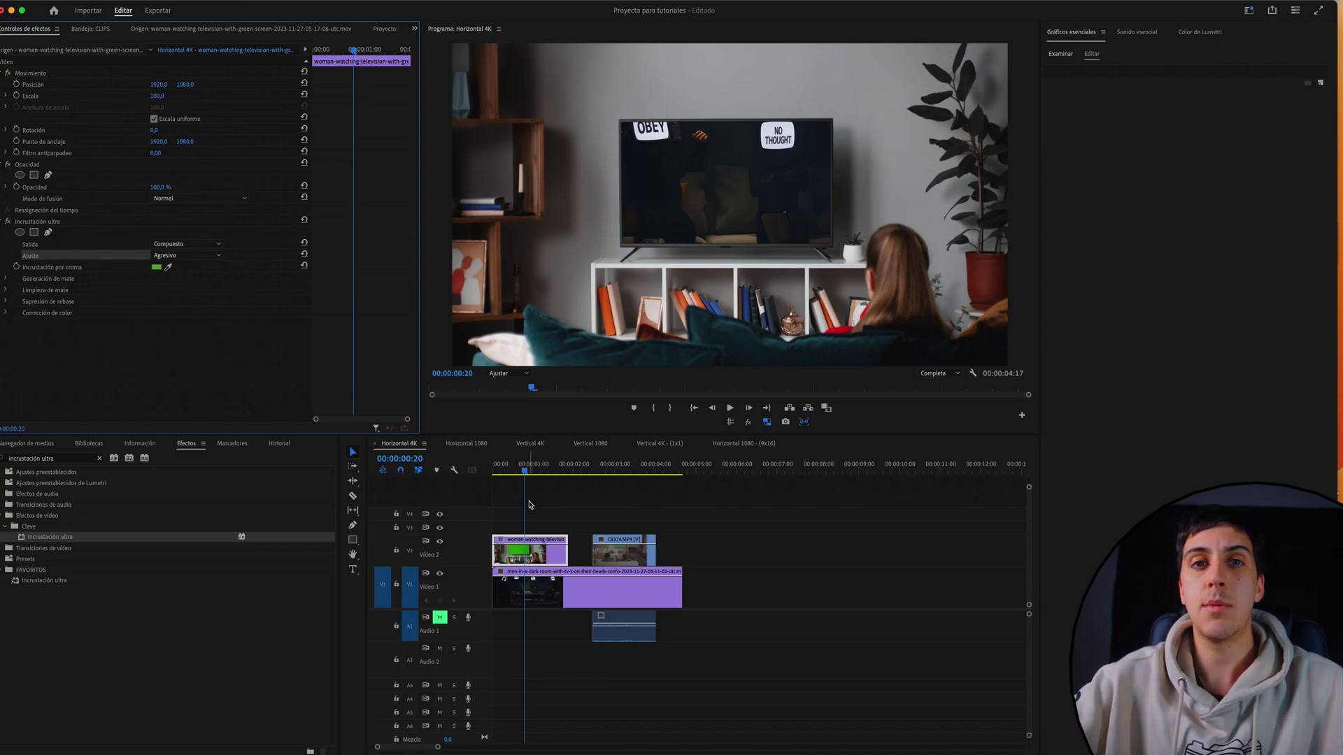
left_click(532, 549)
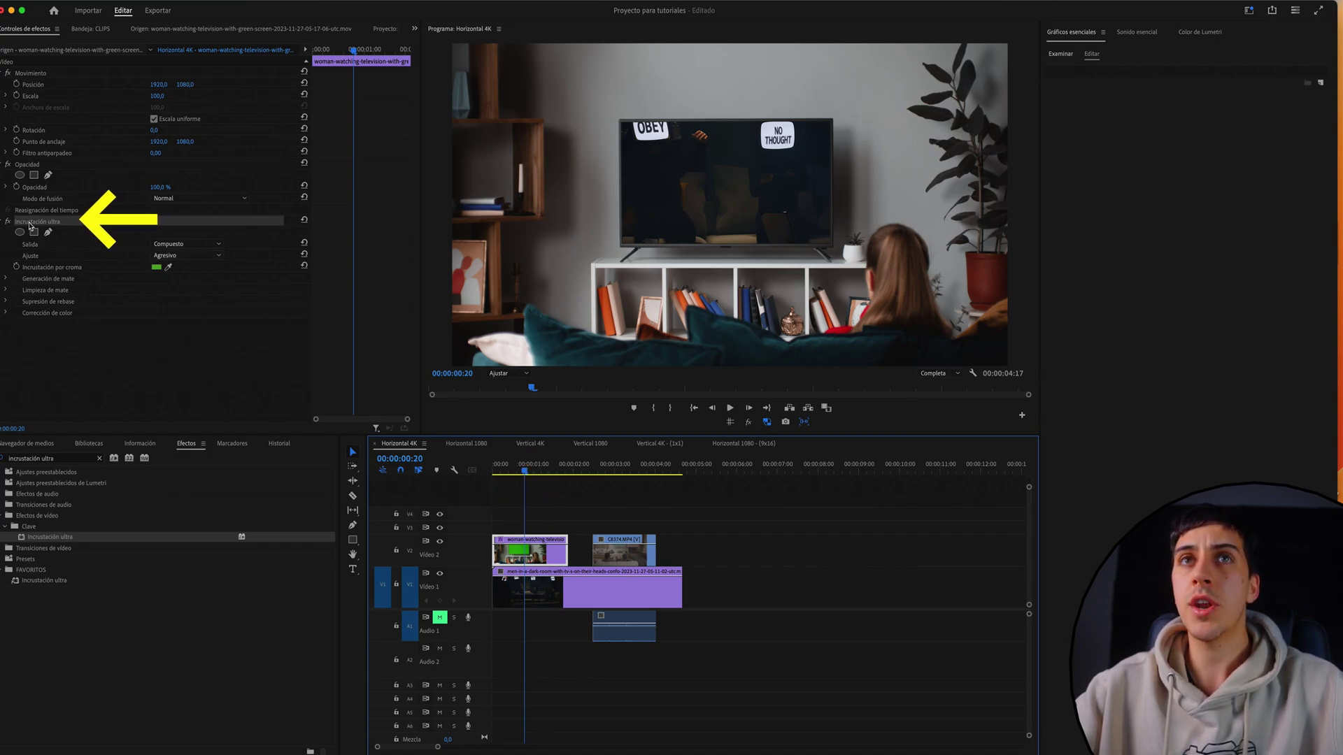
left_click(8, 223)
left_click(9, 223)
left_click(8, 222)
left_click(9, 222)
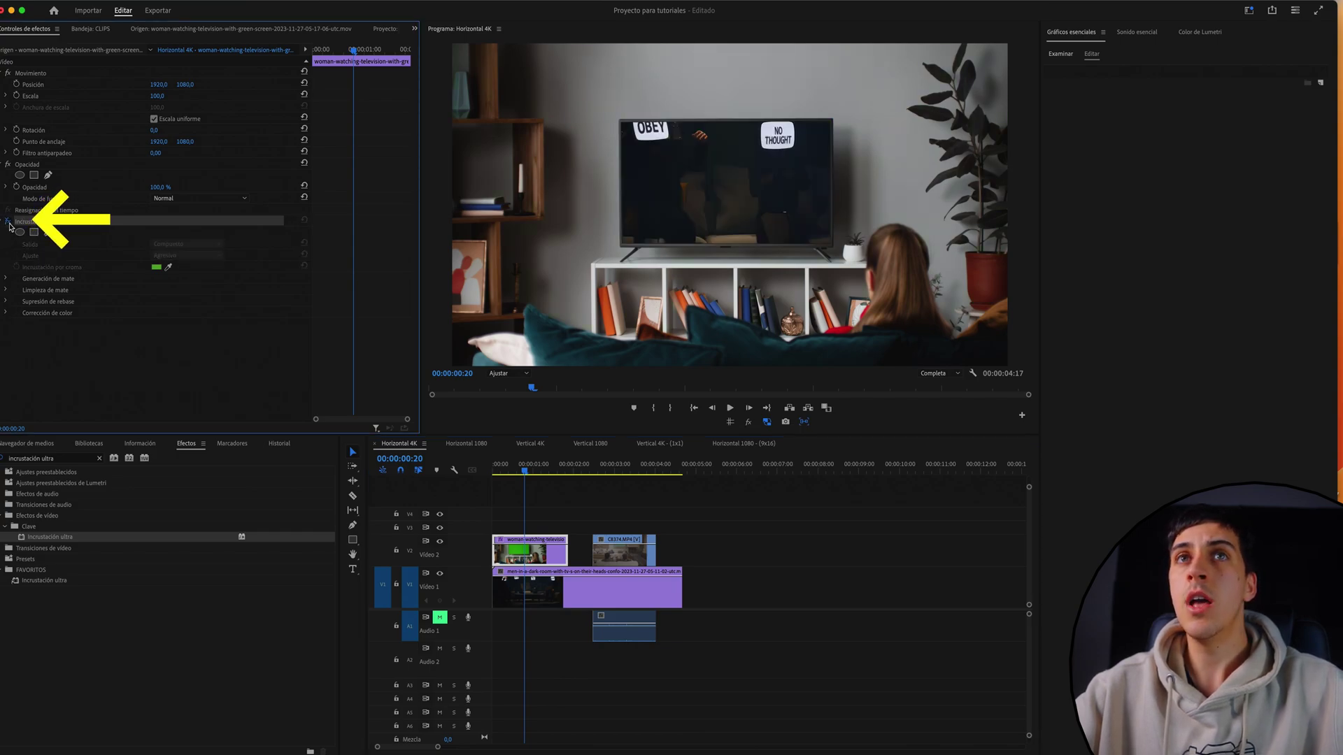
left_click(8, 223)
left_click(8, 222)
left_click(9, 222)
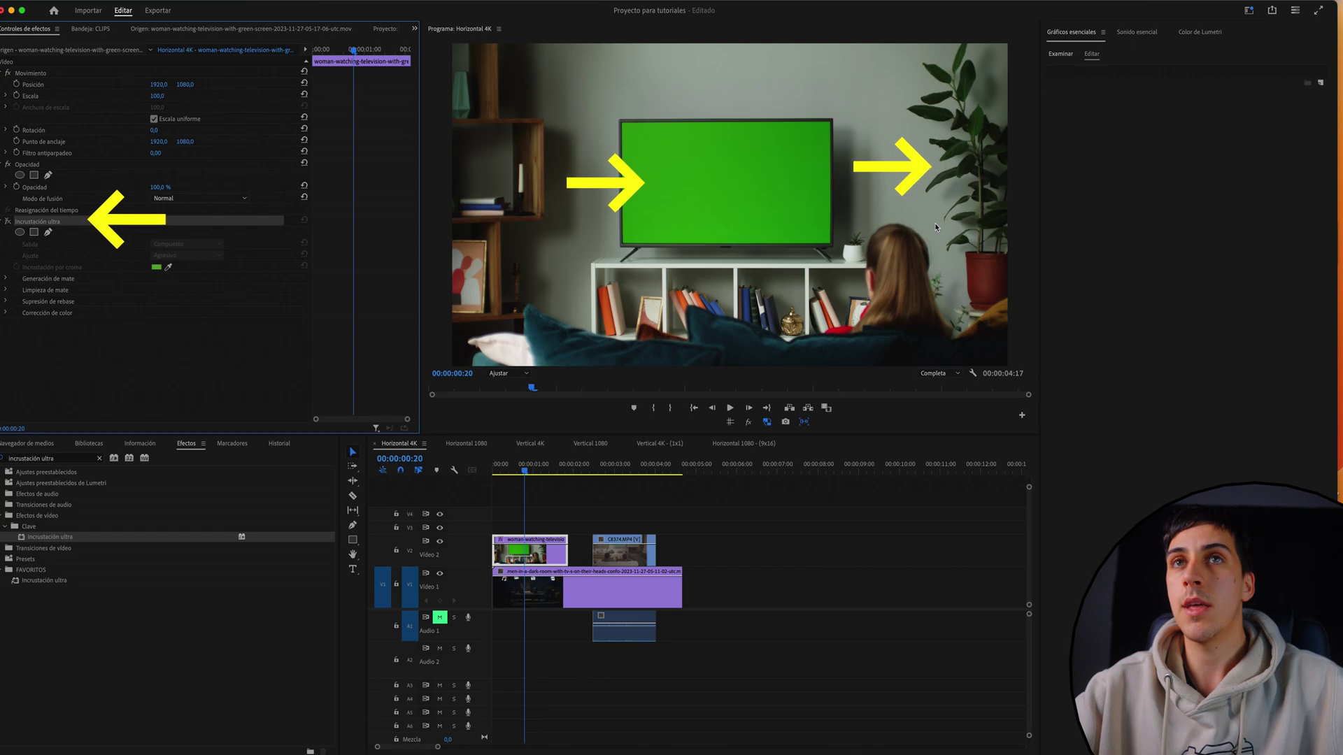
left_click(7, 221)
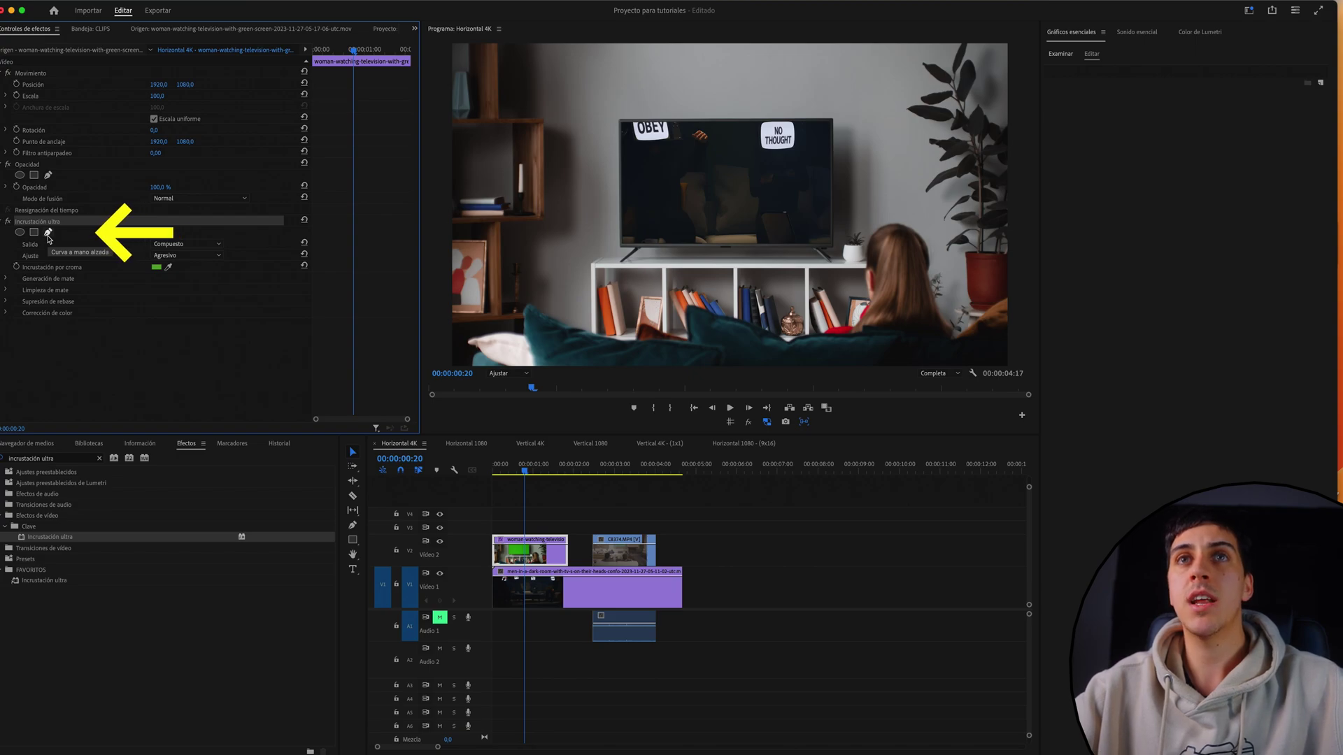
Step: Draw a four-point pen mask around the woman's TV screen and reposition it
left_click(48, 233)
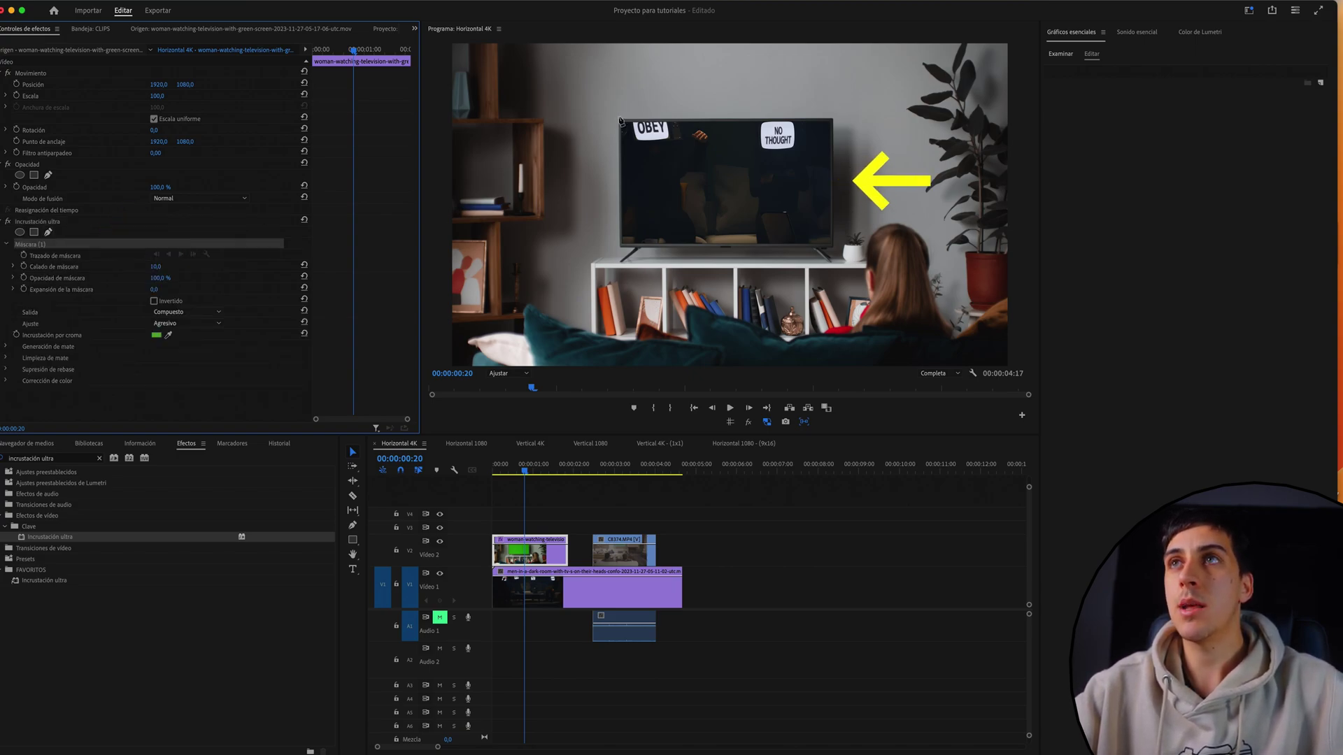
left_click(616, 114)
left_click(841, 114)
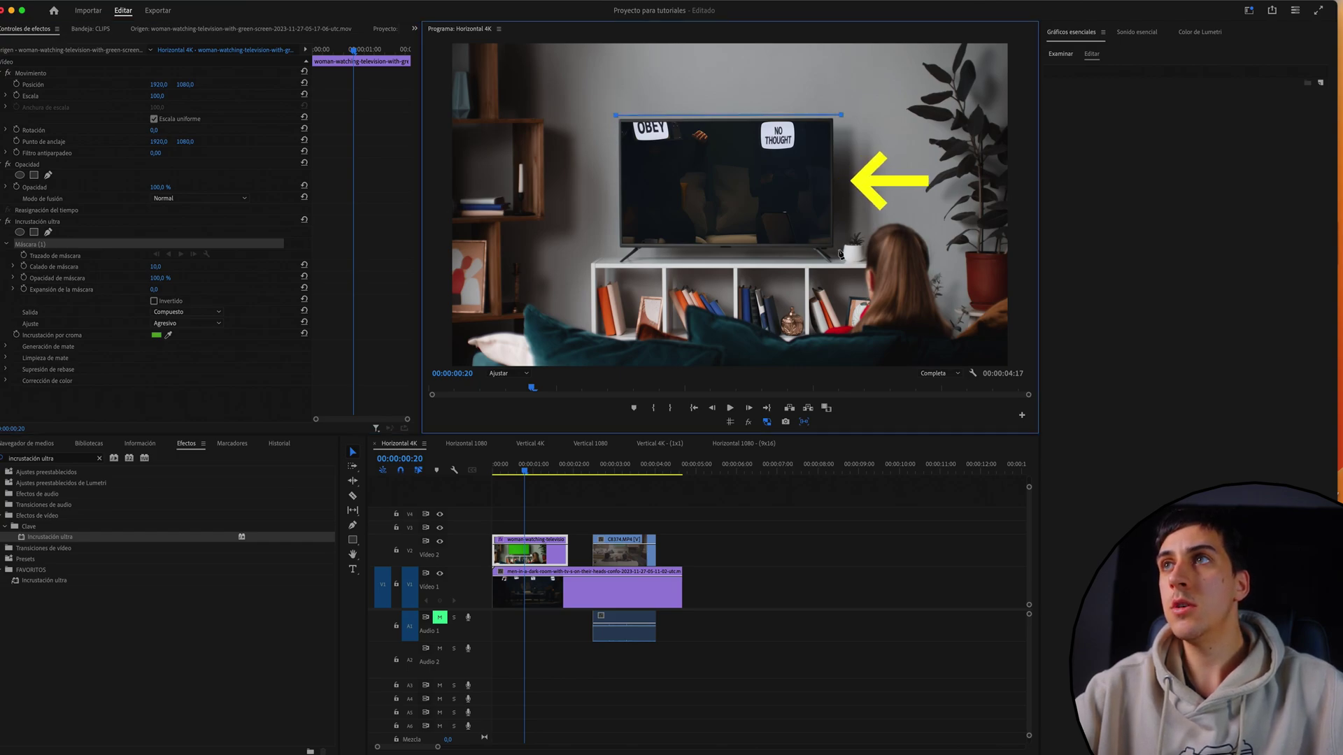
left_click(840, 249)
left_click(615, 249)
left_click(615, 115)
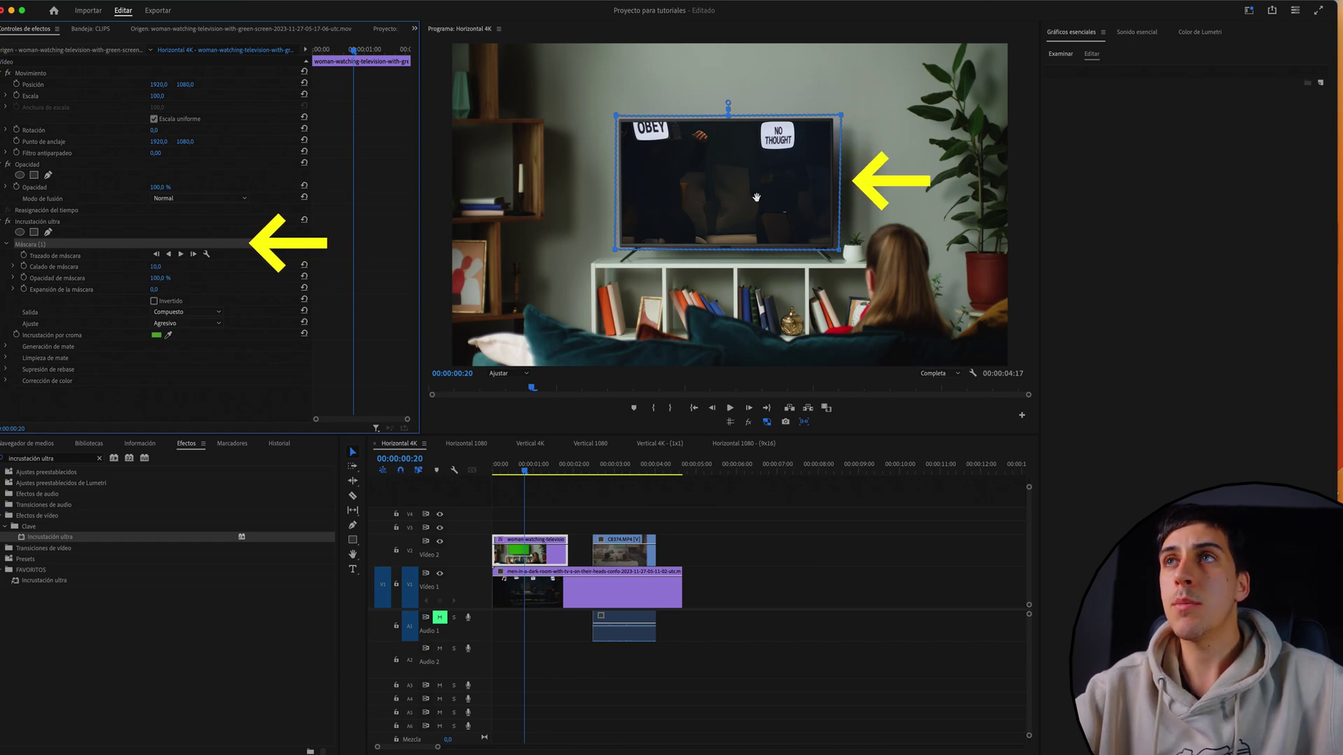
left_click_drag(658, 186, 563, 240)
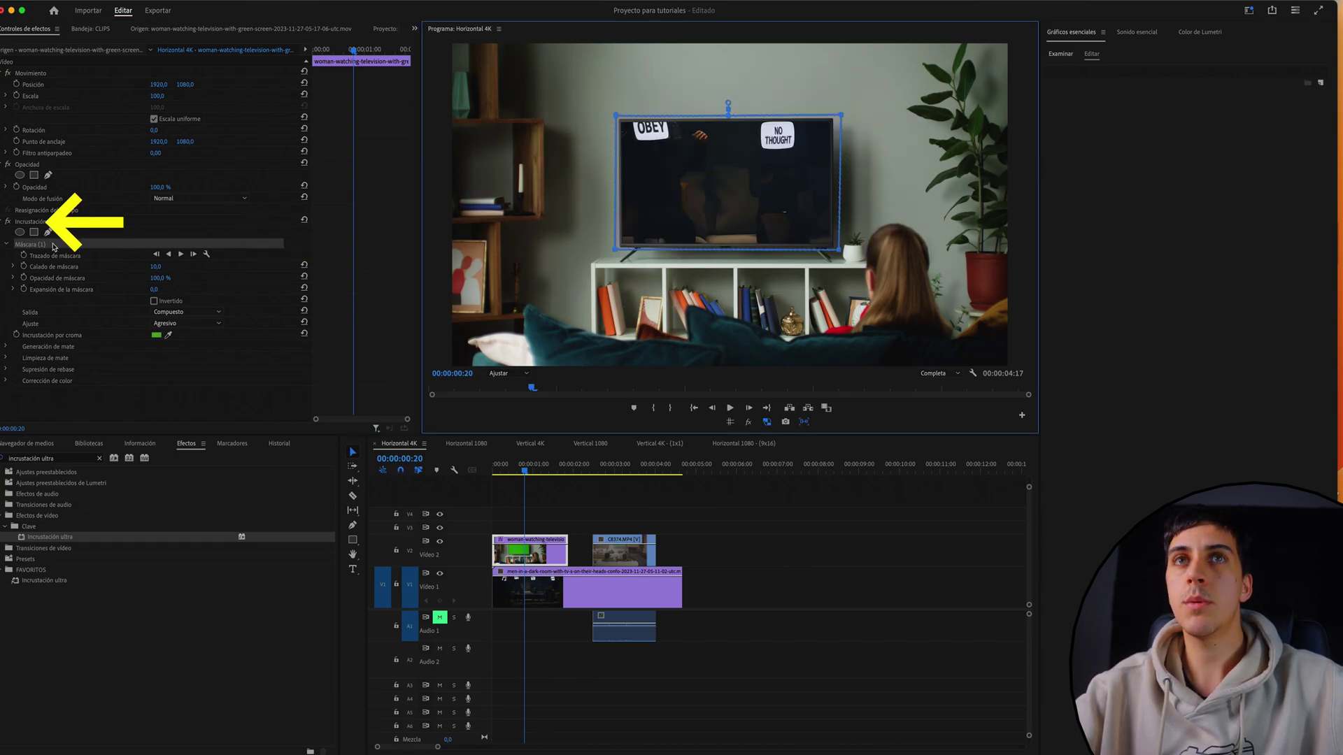
Step: Toggle the Ultra Key effect off and on for a before/after comparison, leaving it on
left_click(8, 222)
left_click(8, 223)
left_click(8, 222)
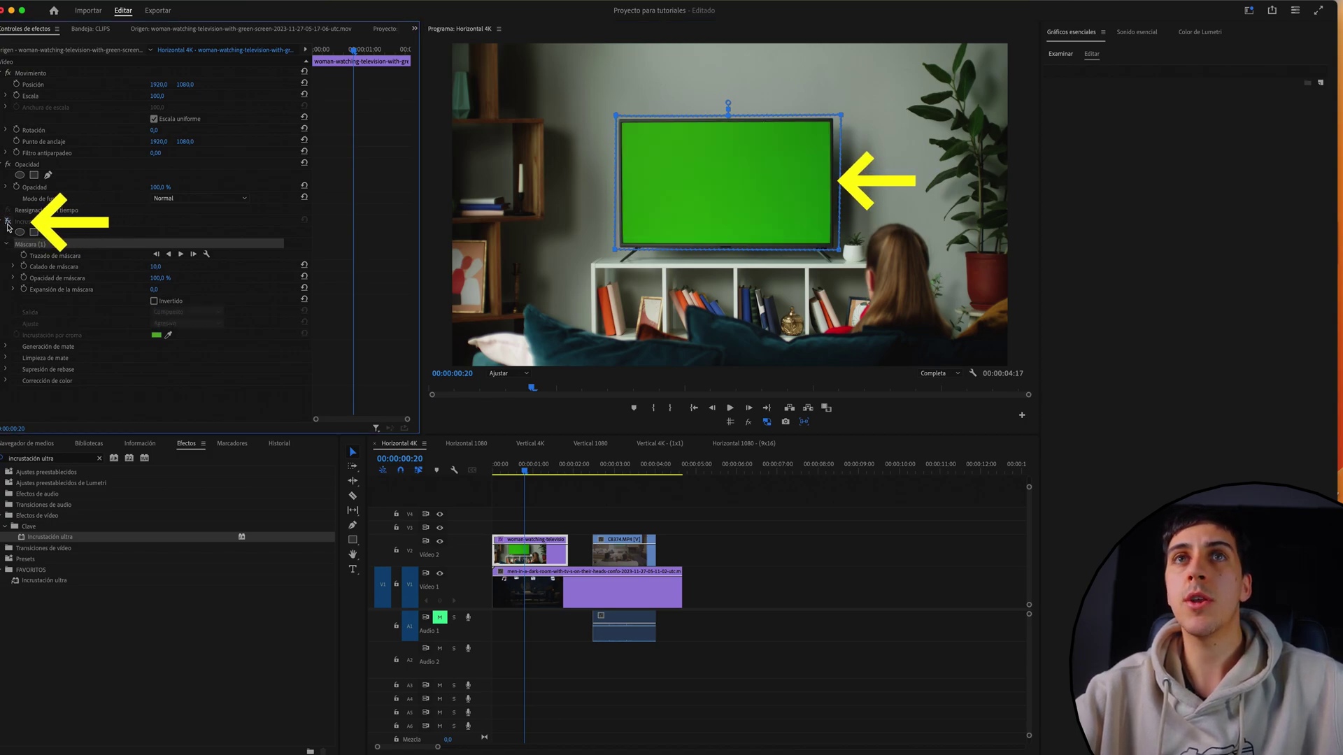
left_click(8, 222)
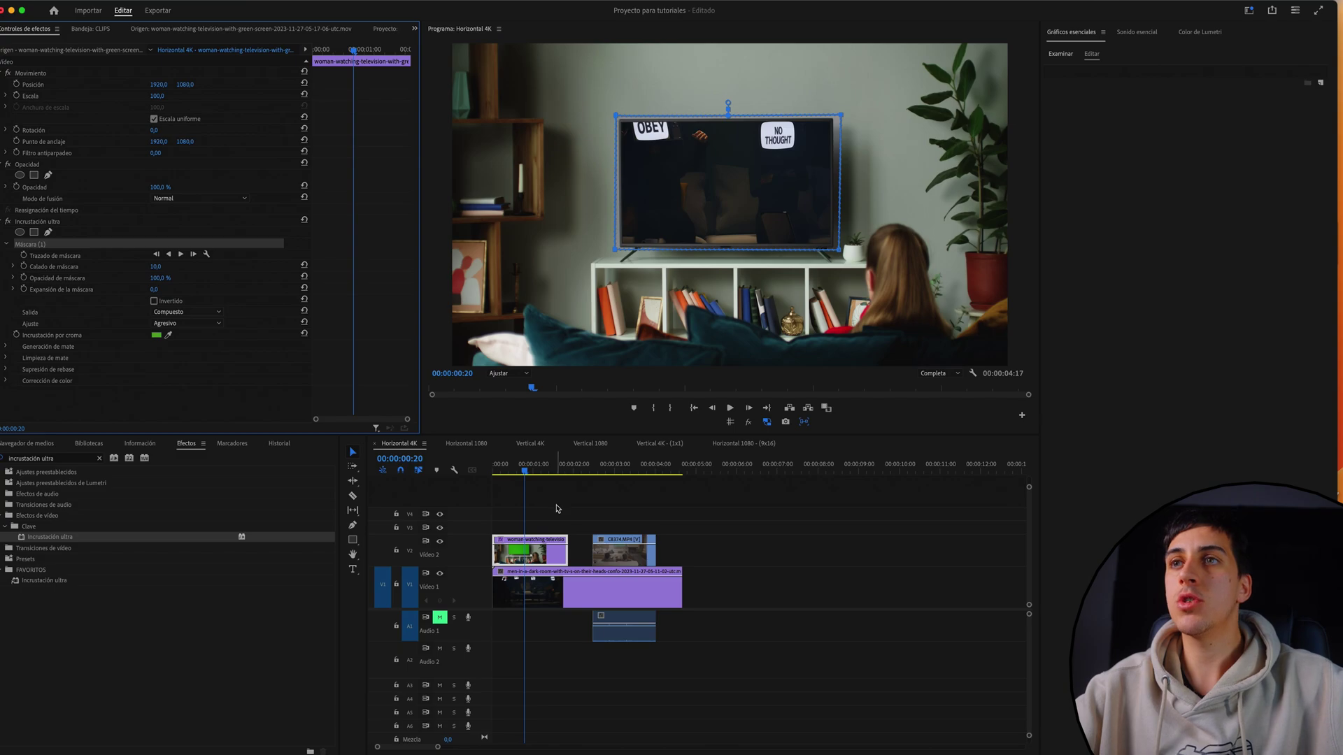
Step: Scale the dark-room footage to 43, raise it into the woman's TV, and play back the sequence
left_click(531, 600)
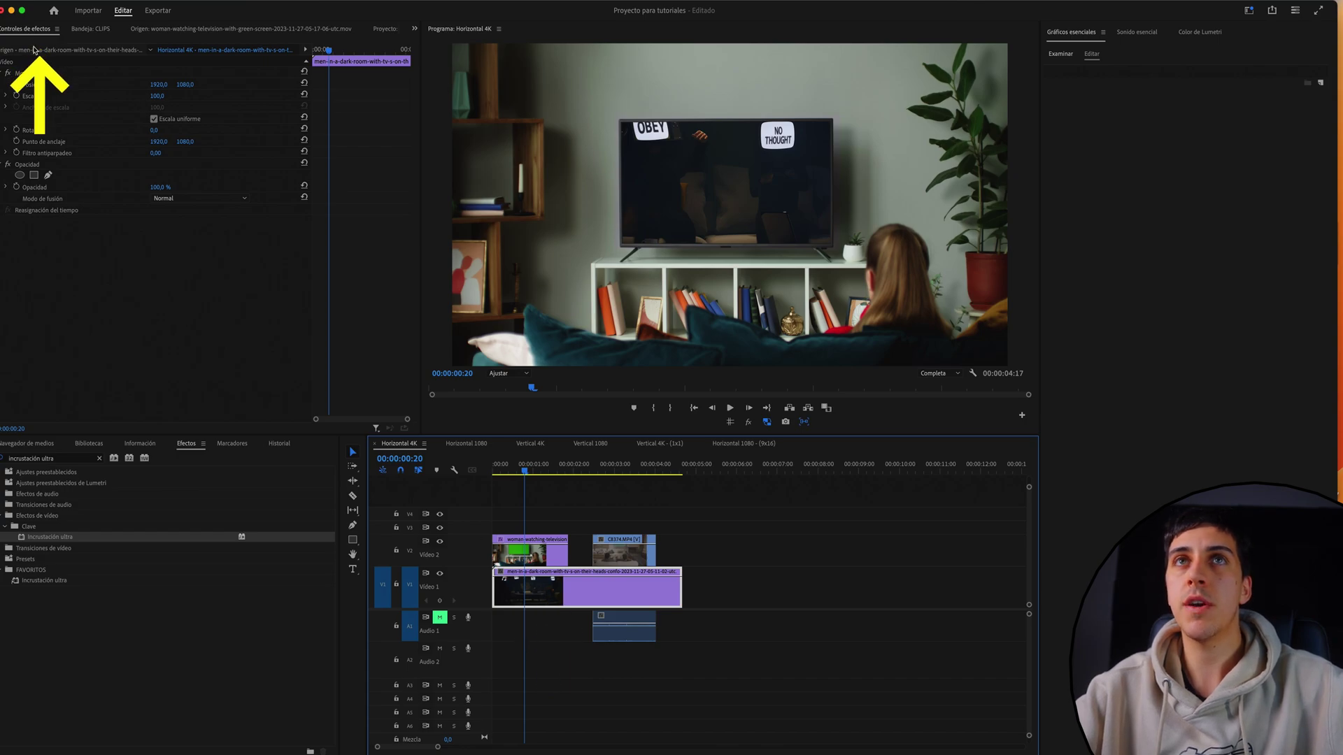
left_click(161, 97)
mouse_move(165, 101)
left_mouse_down()
mouse_move(120, 100)
mouse_move(167, 96)
left_mouse_up()
left_click(694, 182)
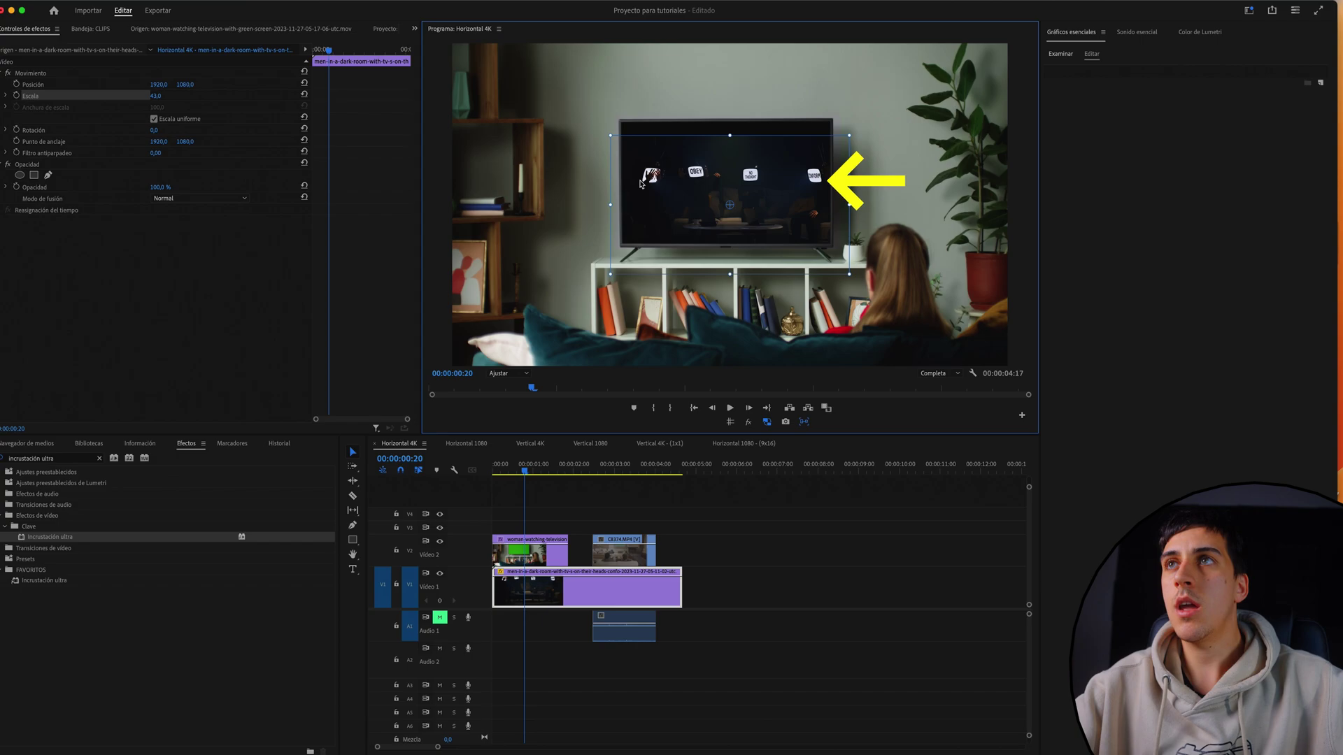
left_click_drag(730, 182, 728, 165)
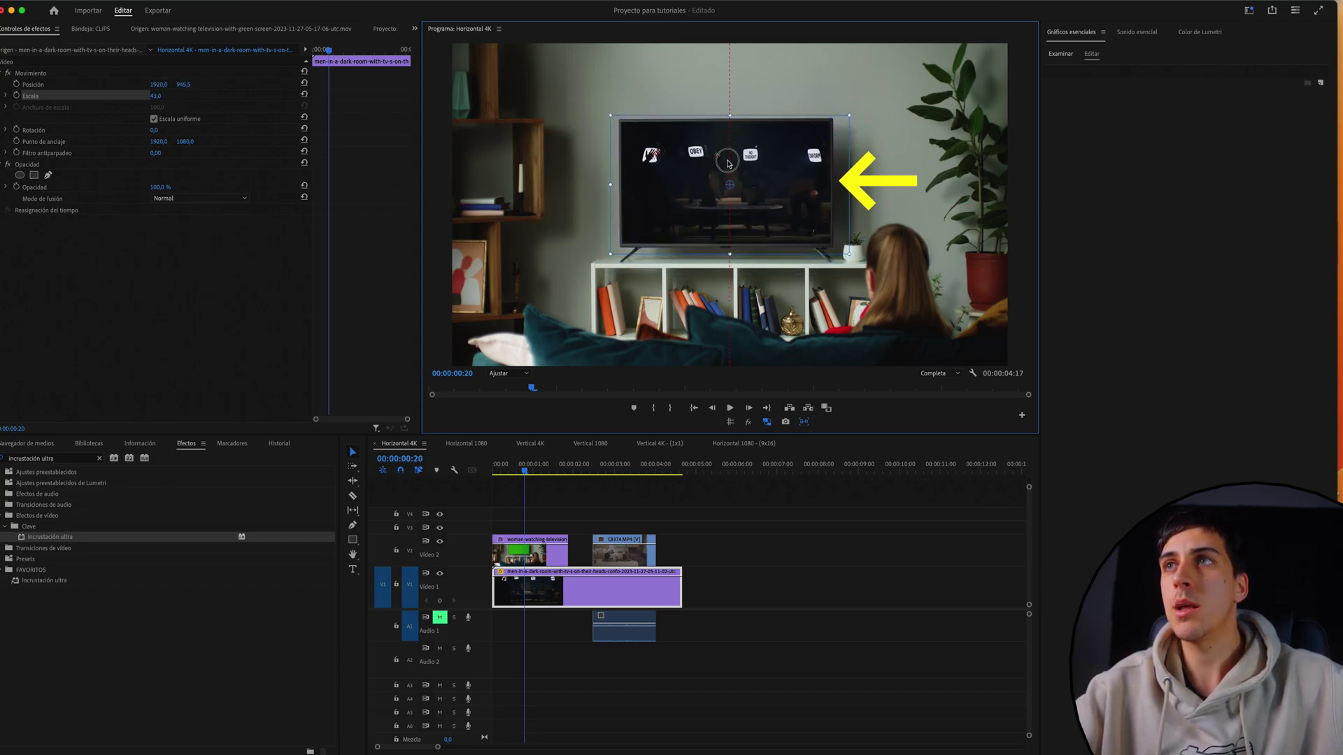
left_click_drag(728, 165, 727, 163)
left_click(728, 408)
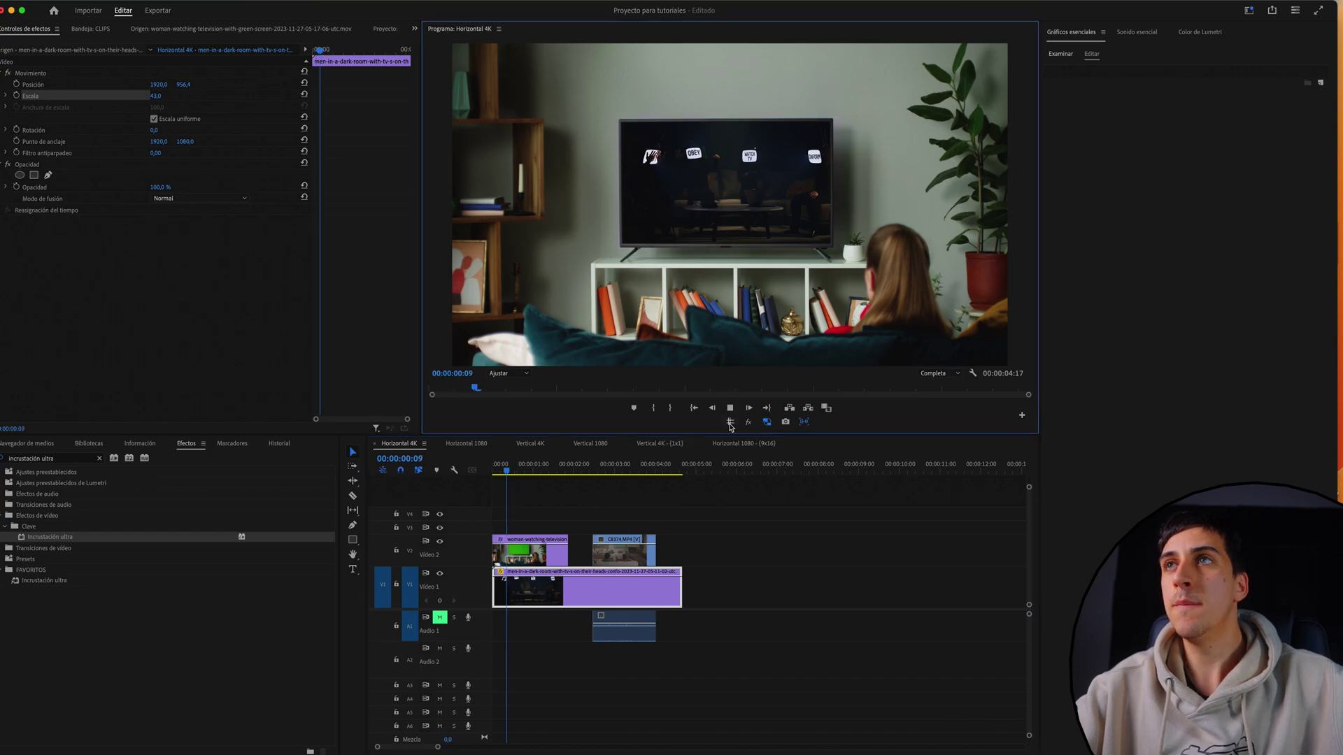
left_click(641, 504)
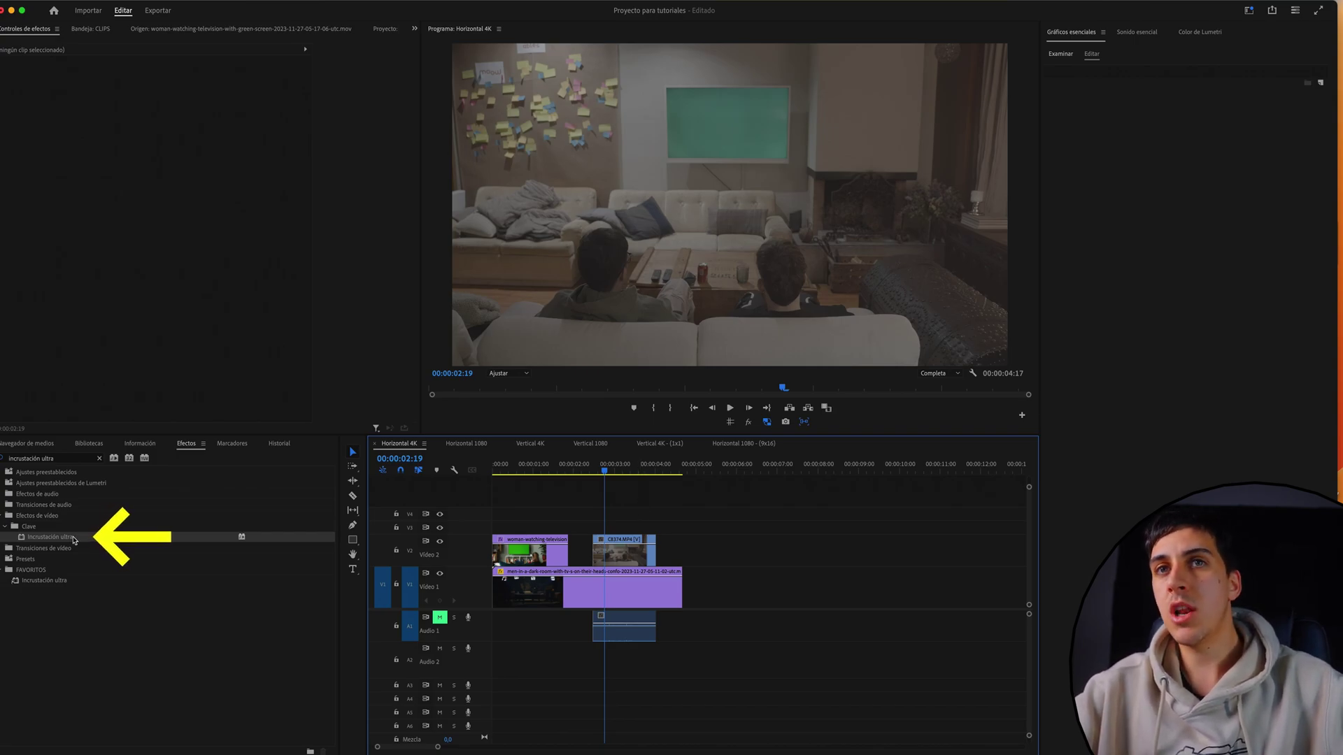
Step: On the C8374 clip, eyedrop the TV's green as key colour and set Ultra Key to Agresivo
left_click(623, 550)
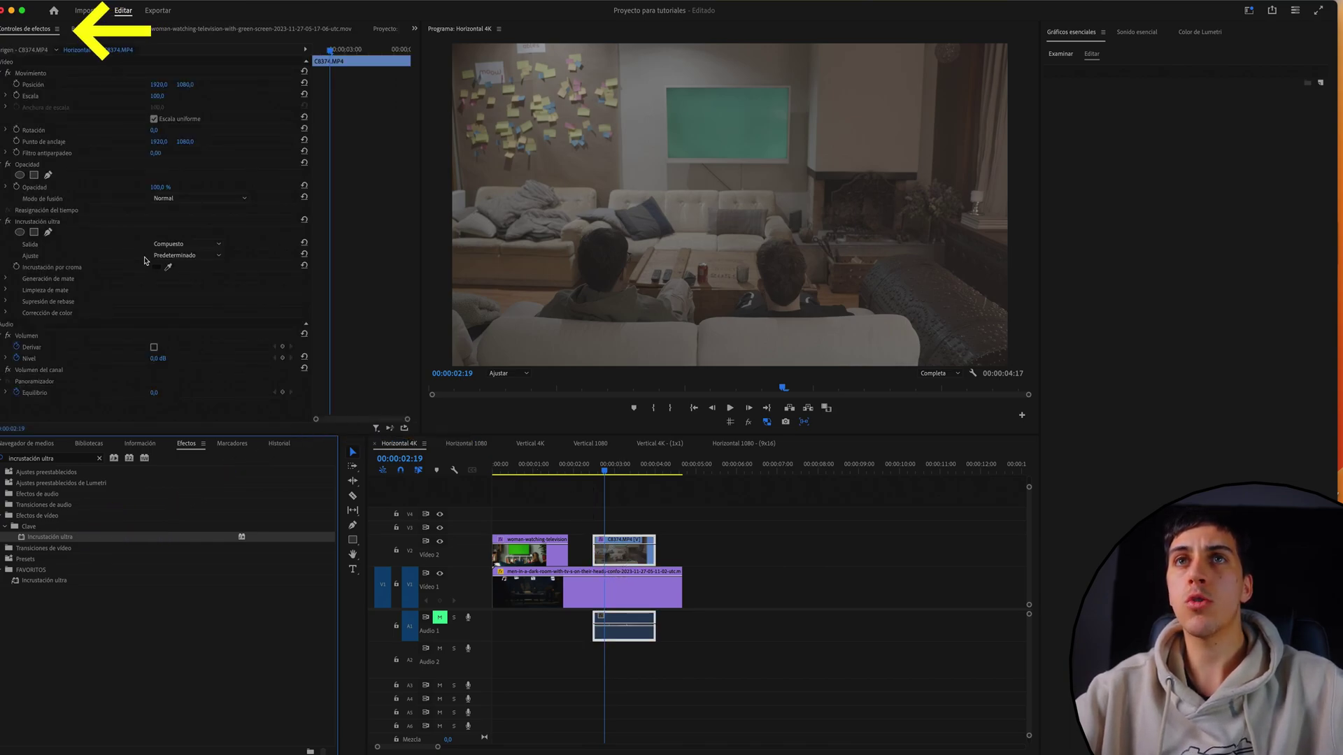
left_click(169, 268)
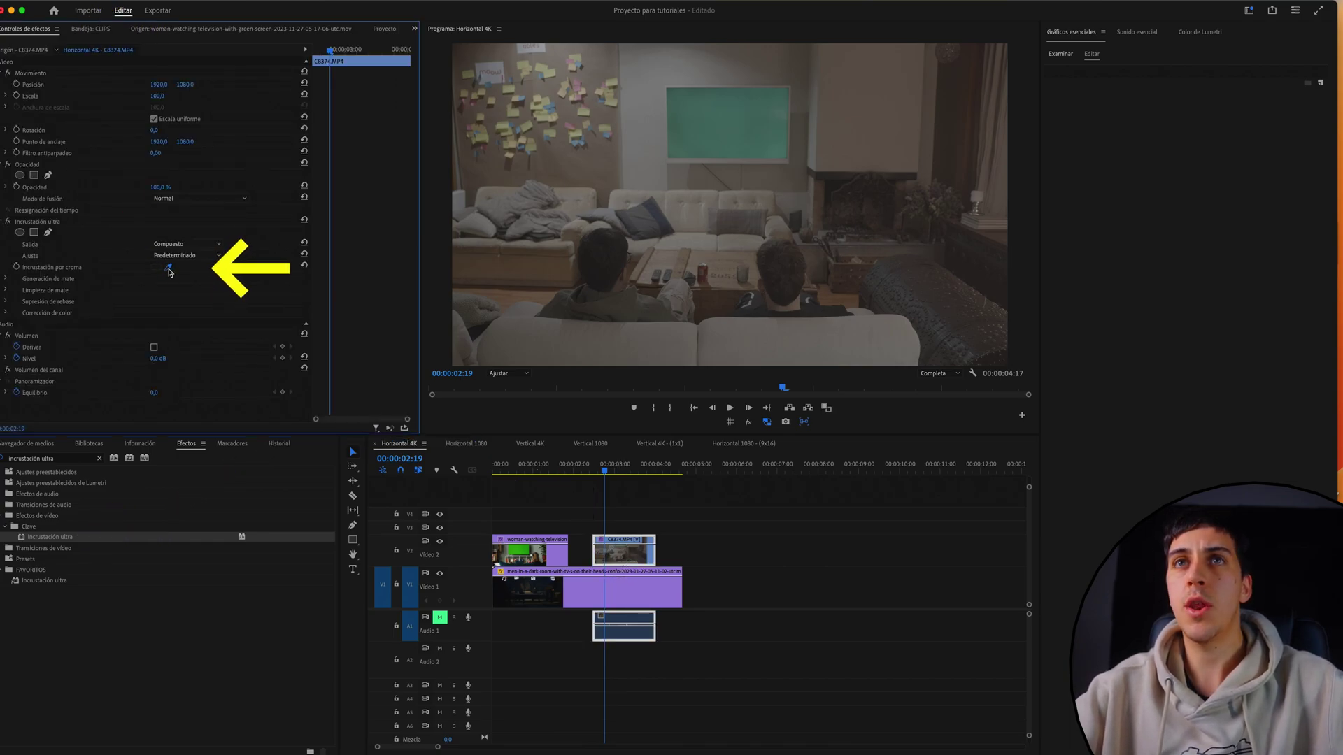
left_click(730, 136)
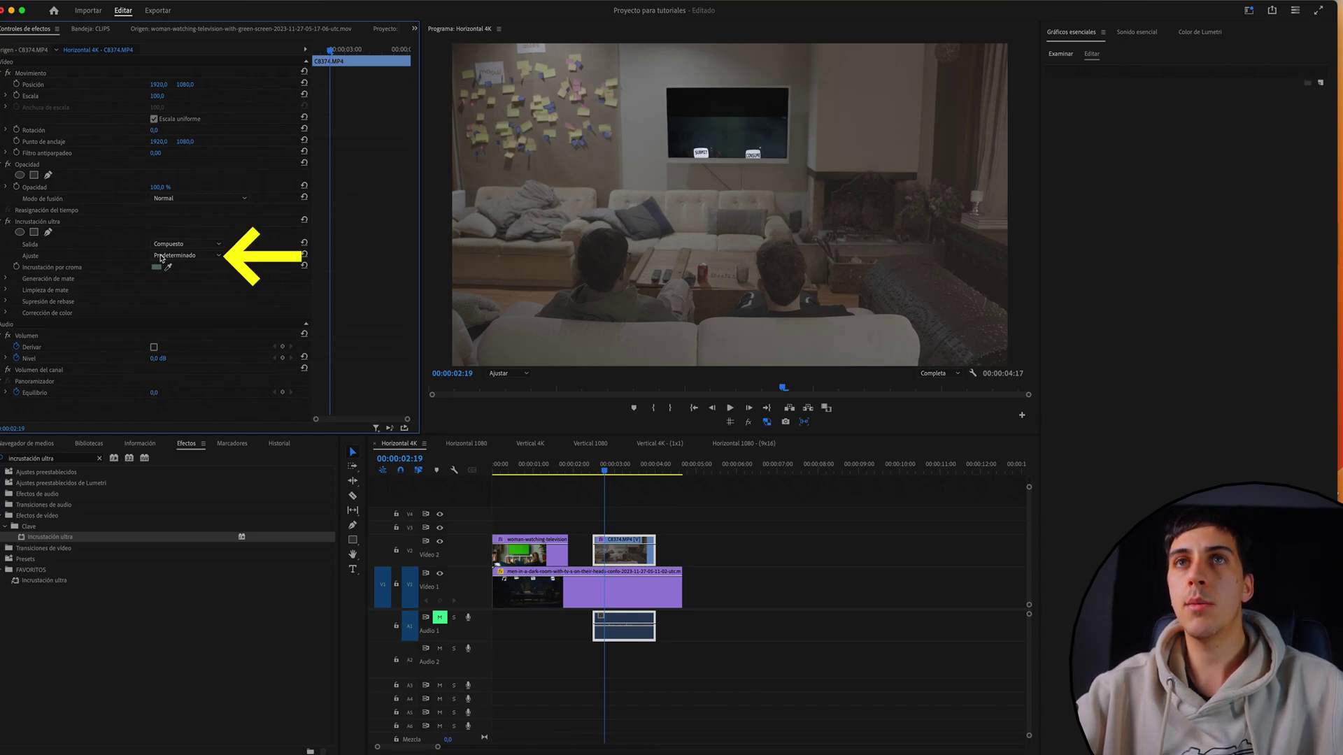
left_click(185, 255)
left_click(173, 289)
Step: Draw a pen mask around the living-room wall TV
left_click(48, 232)
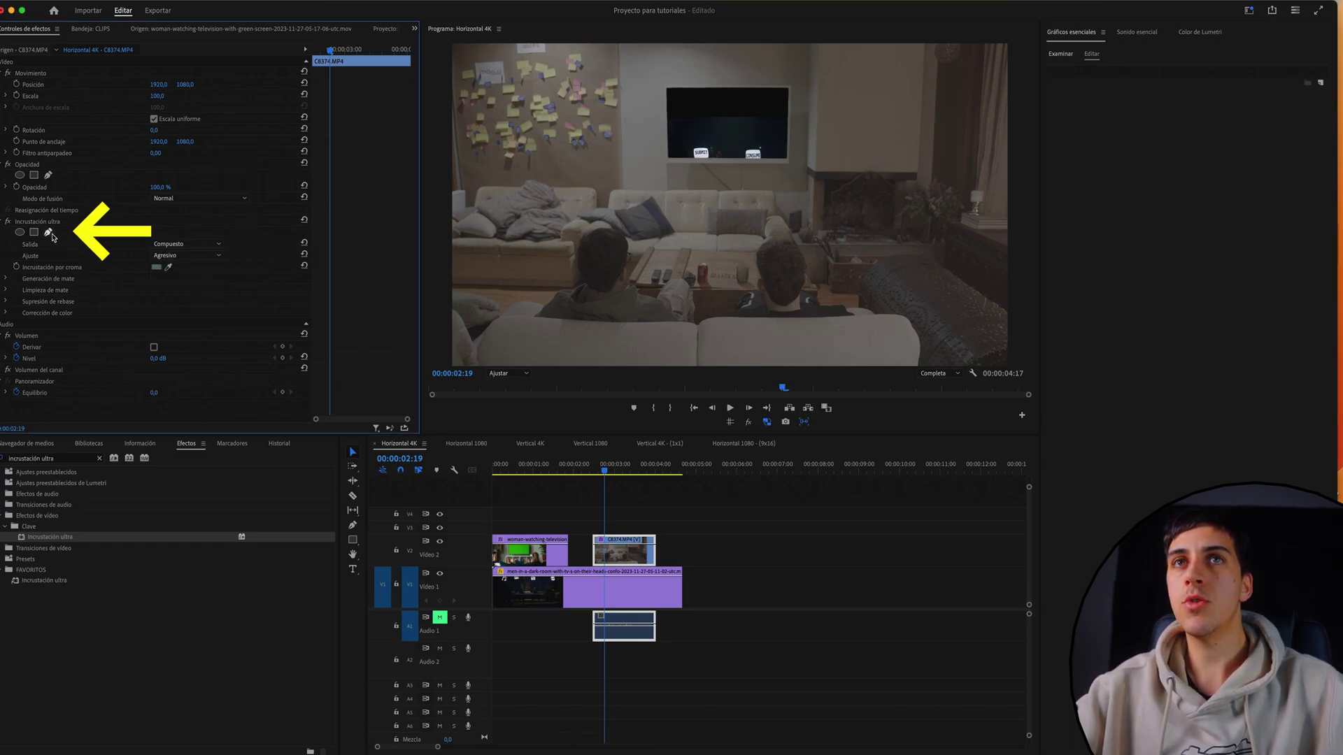
left_click(651, 93)
left_click(662, 88)
left_click(661, 162)
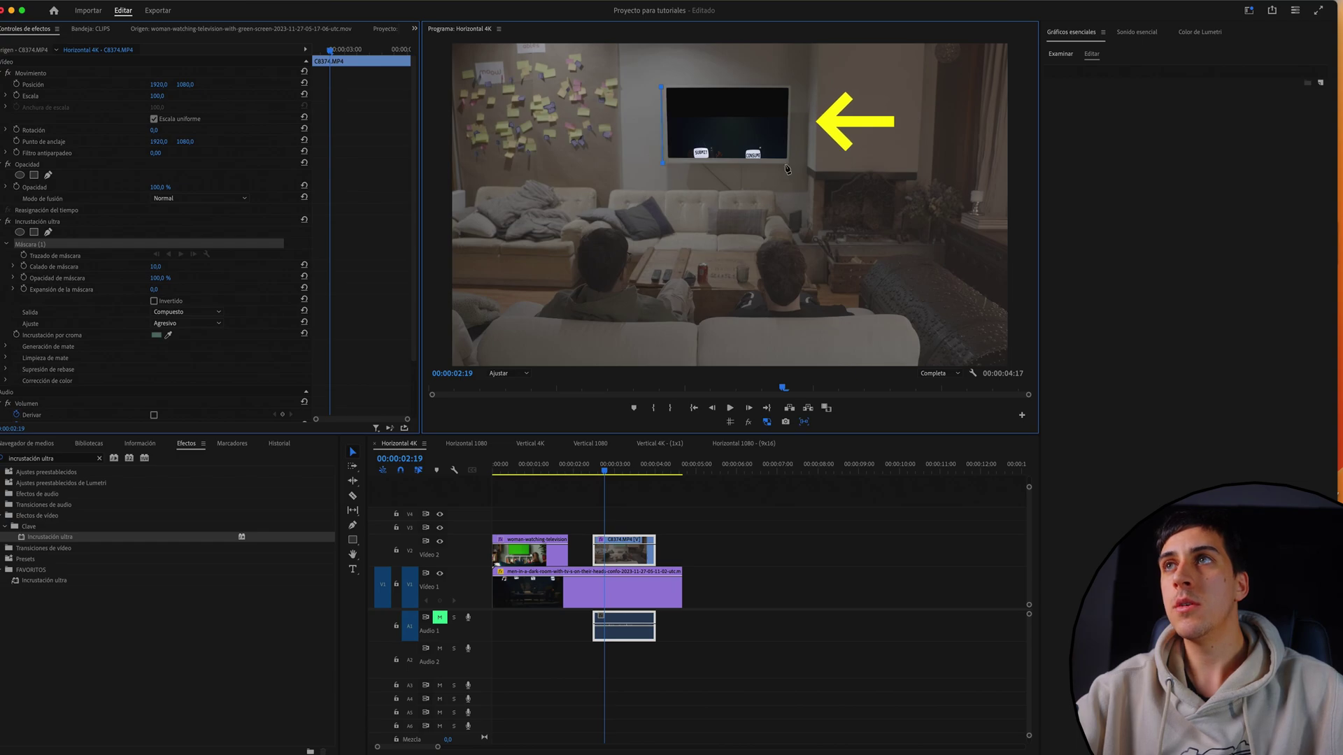
left_click(796, 86)
left_click(662, 86)
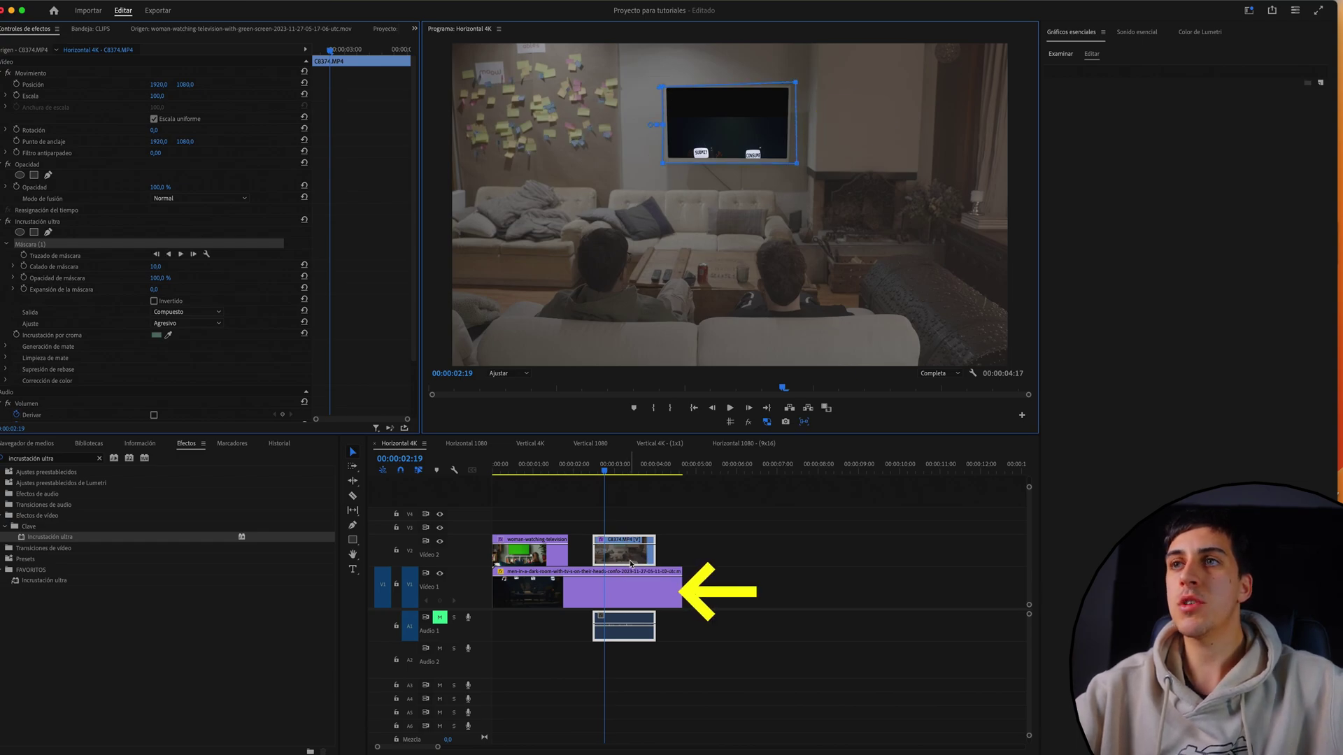
left_click(631, 593)
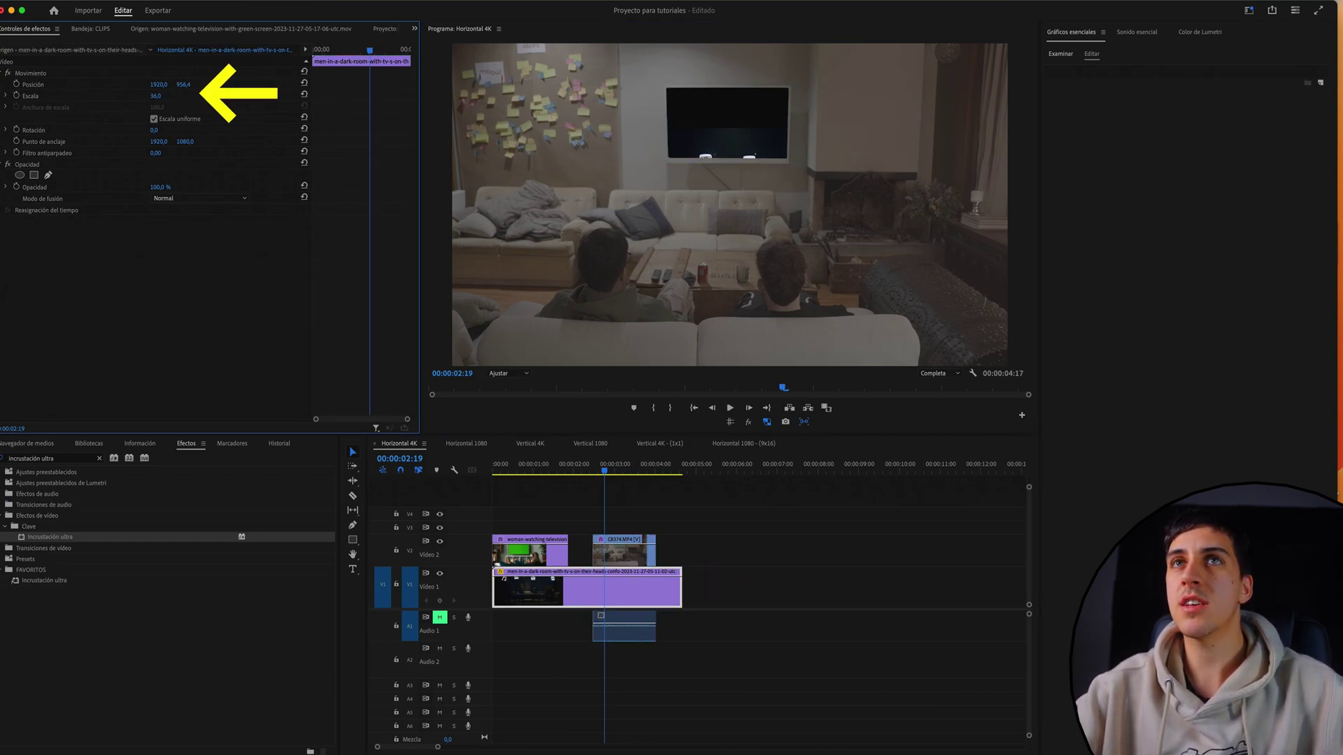
Step: Scale the dark-room footage to 27 via Motion and move it into the wall TV screen
left_click(80, 72)
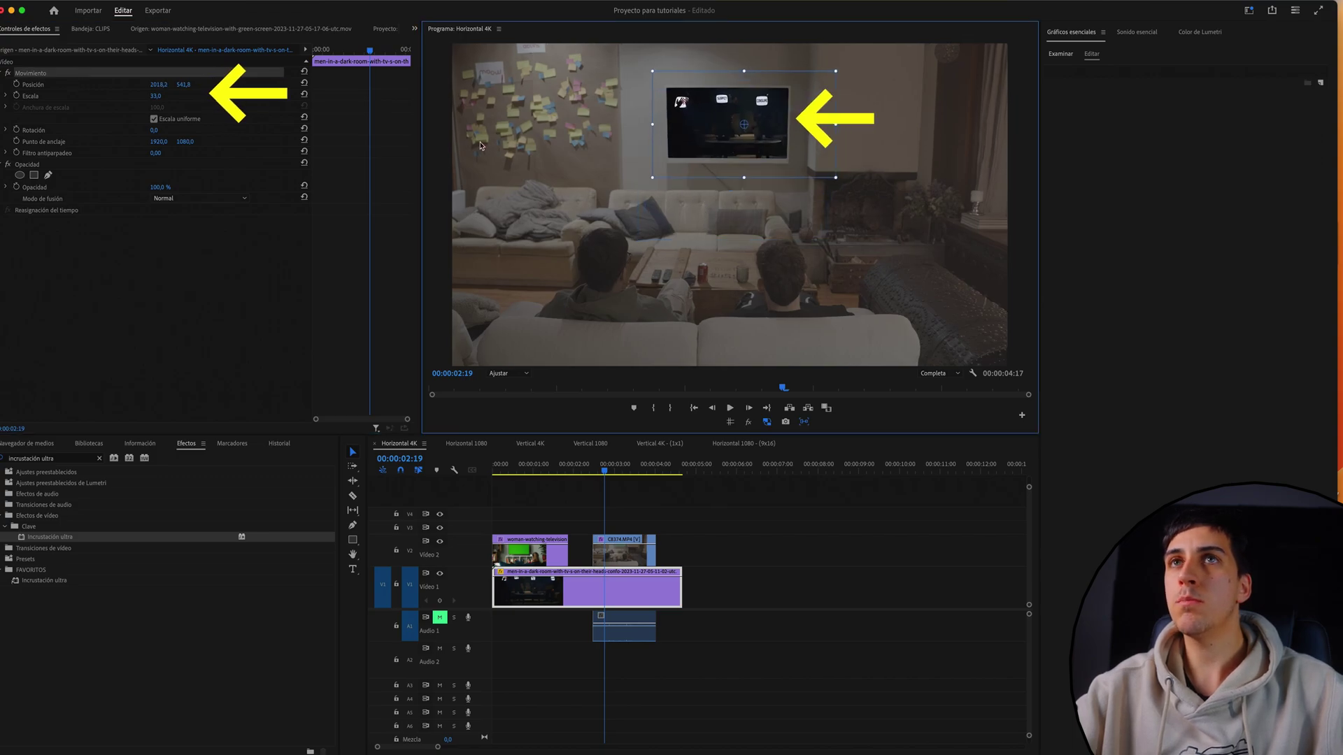
left_click_drag(167, 100, 160, 100)
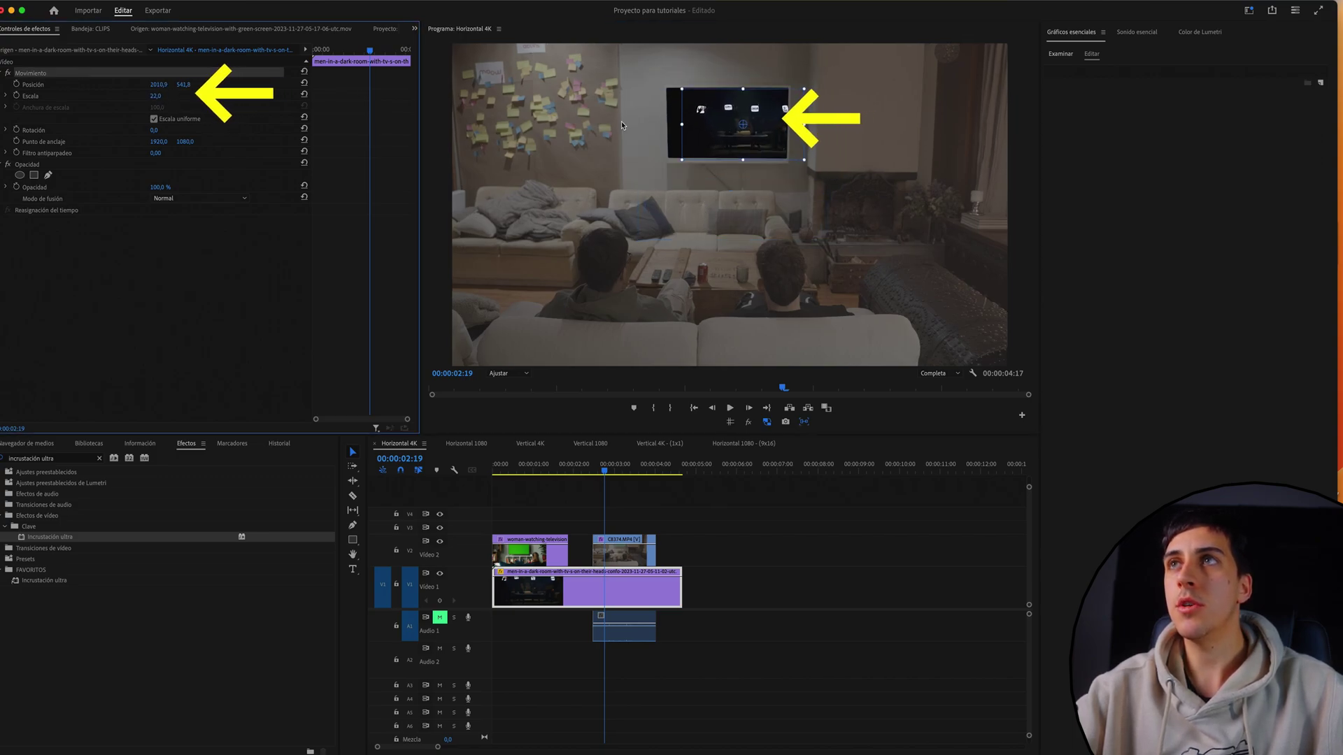
left_click_drag(721, 135, 719, 135)
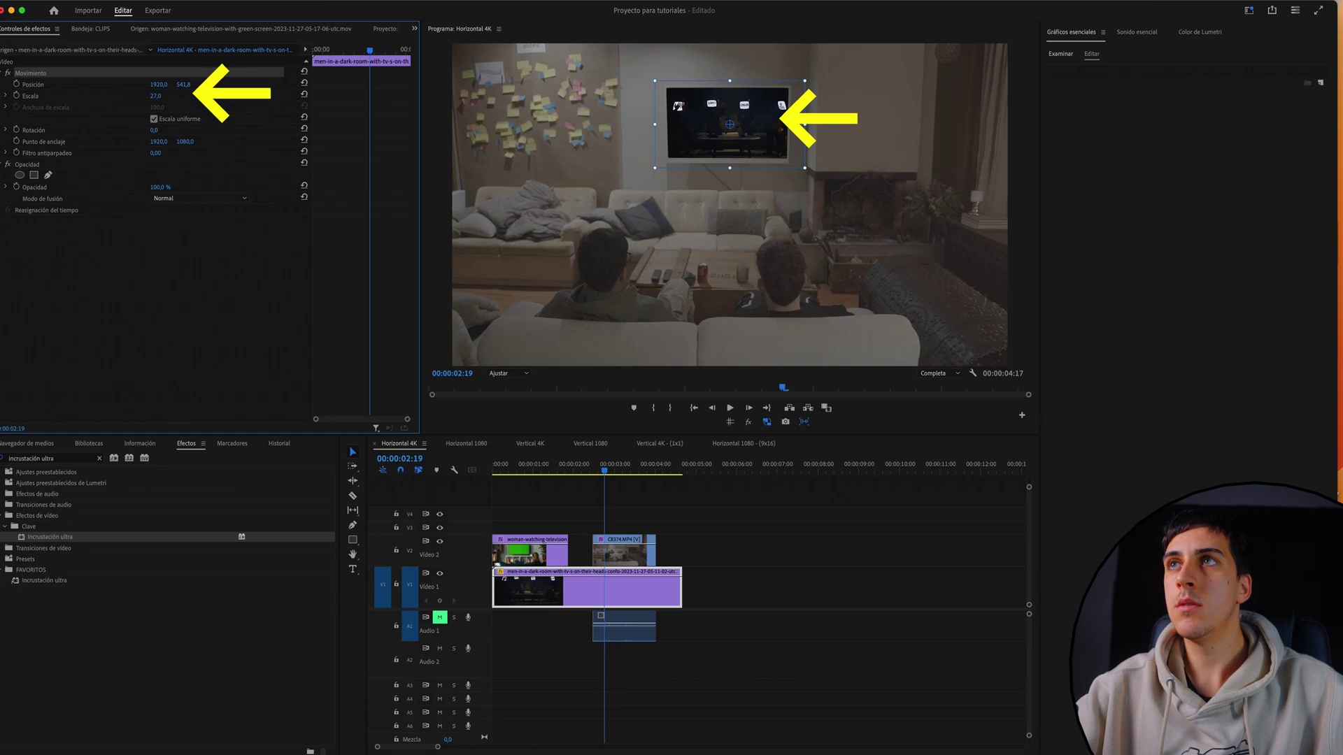
left_click(653, 484)
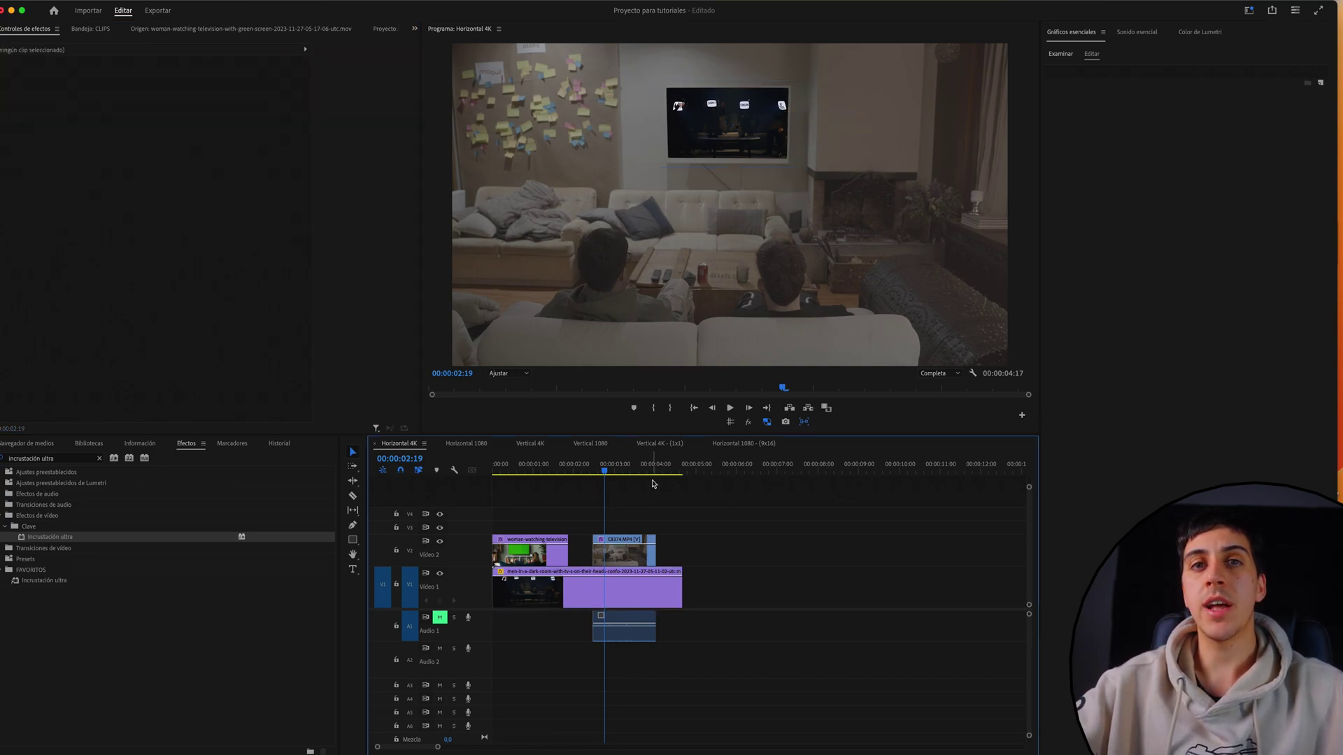